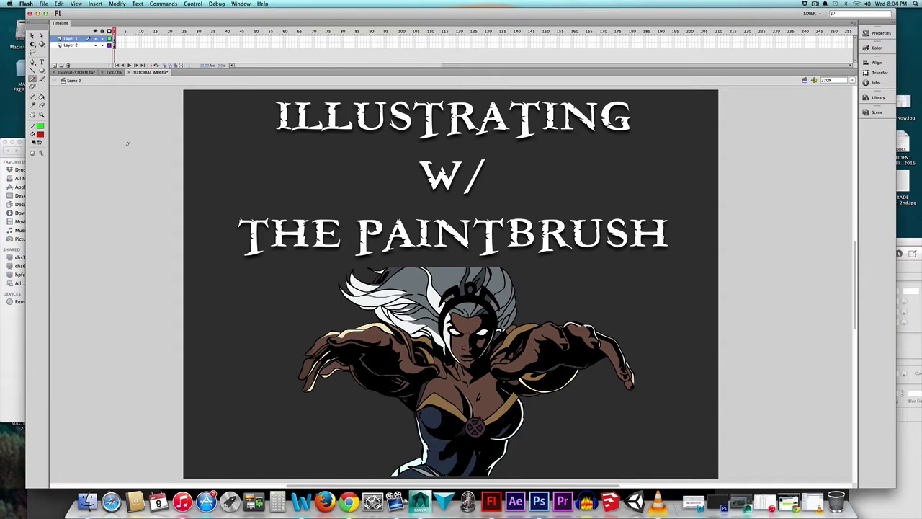
Scribble a thin green squiggle and a thick red brush zigzag across the title card.
mouse_move(125, 132)
mouse_down()
mouse_move(111, 155)
mouse_move(142, 157)
mouse_move(144, 197)
mouse_move(170, 242)
mouse_move(220, 299)
mouse_move(274, 302)
mouse_move(299, 339)
mouse_up()
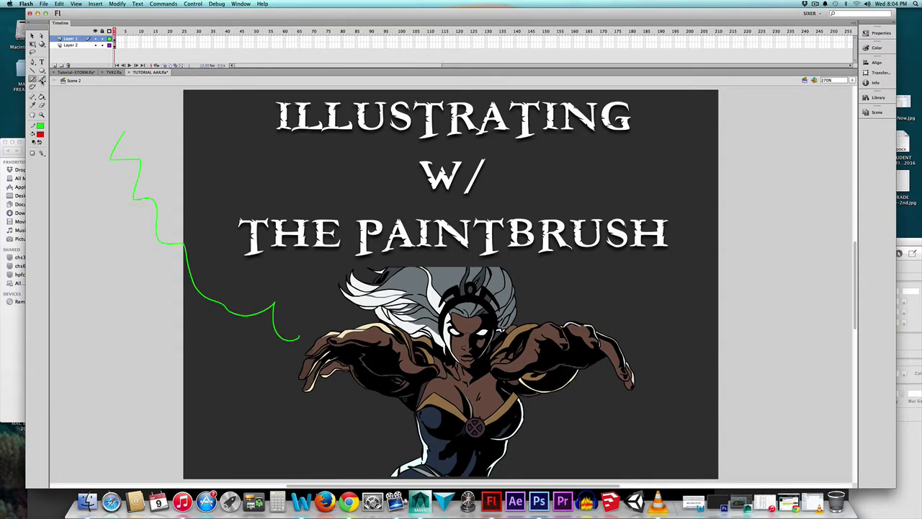
click(41, 79)
mouse_move(192, 135)
mouse_down()
mouse_move(286, 155)
mouse_move(309, 174)
mouse_move(401, 195)
mouse_up()
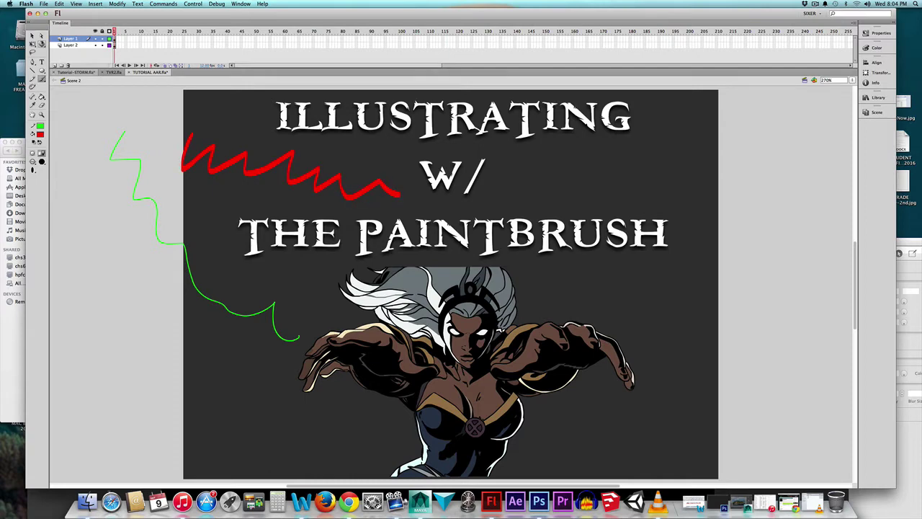
click(33, 35)
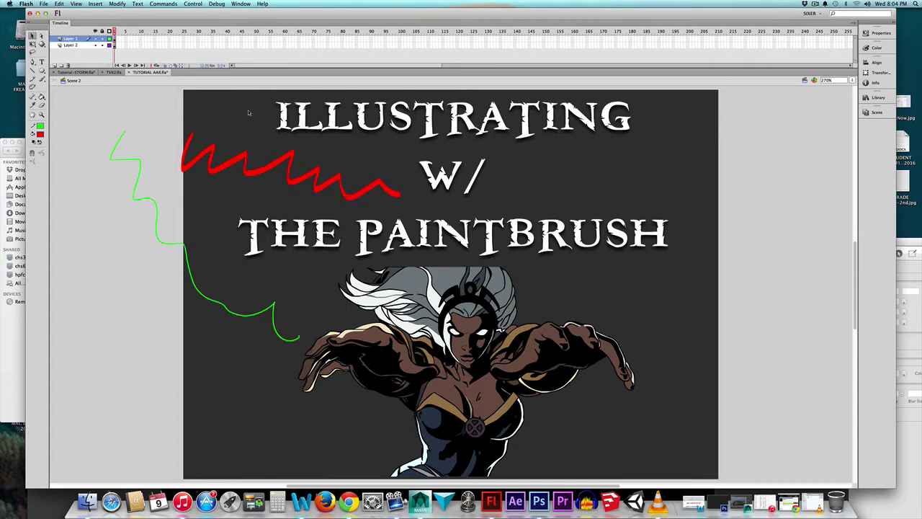
Create a new blank document, Untitled-4, and fit its lavender stage in the window.
key(super+n)
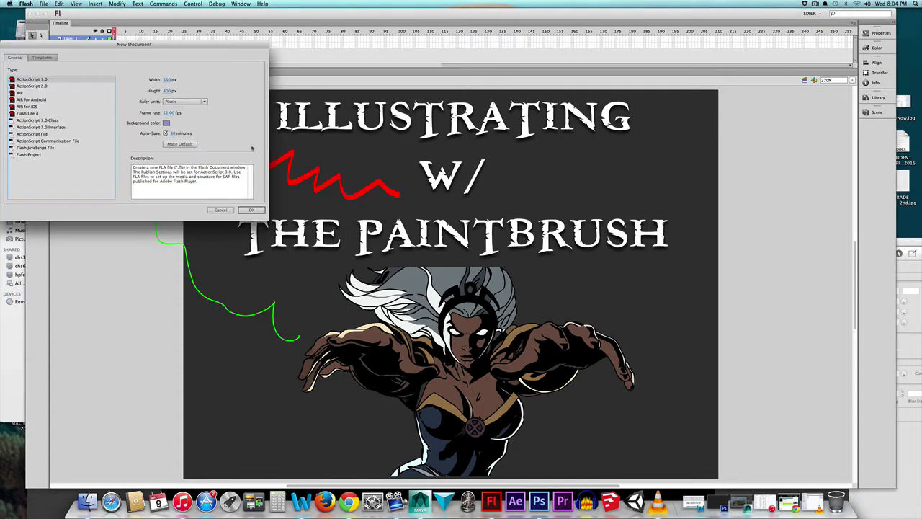
click(251, 210)
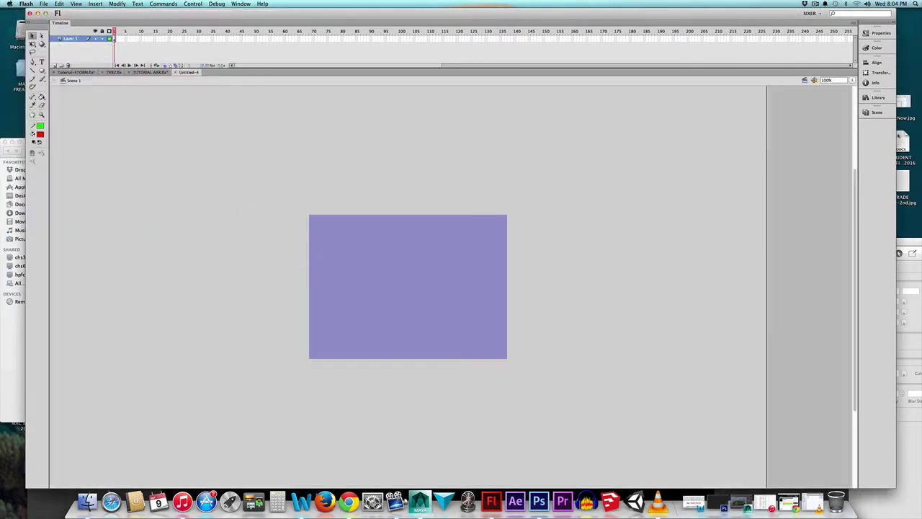
click(852, 81)
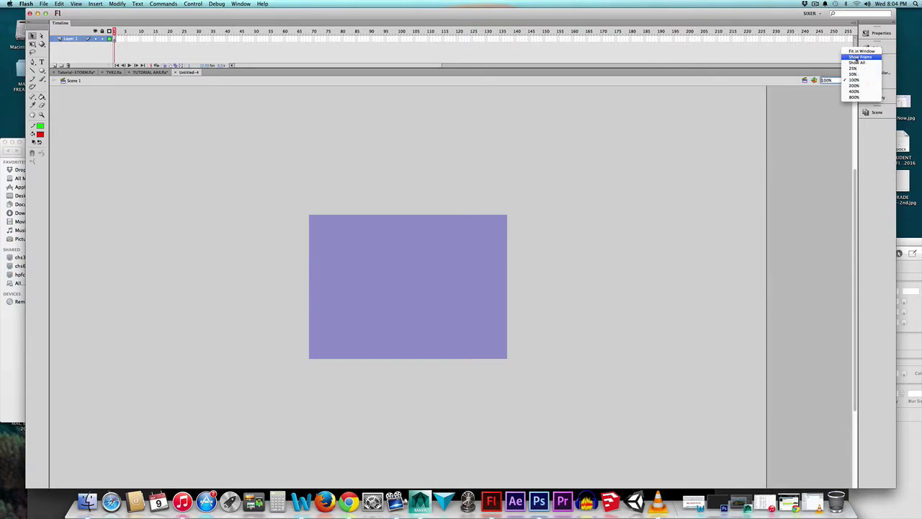
click(858, 55)
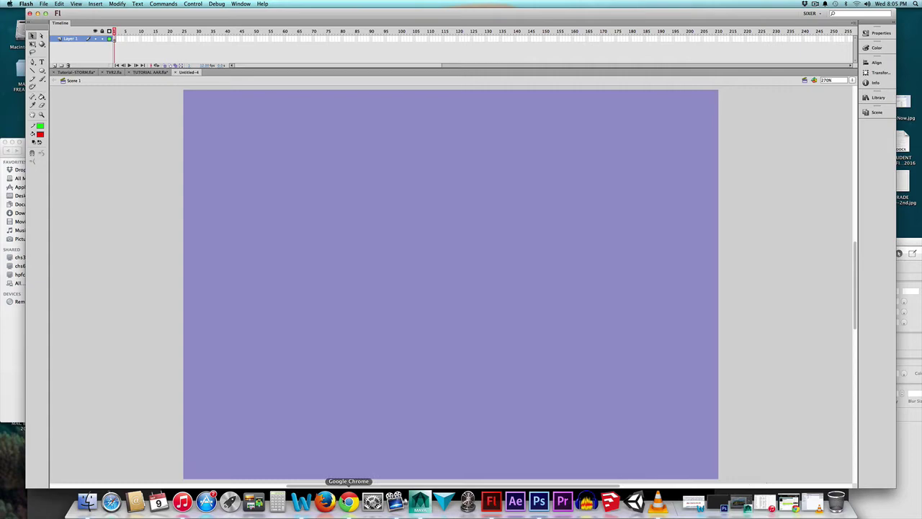
In Chrome's superhero image results, preview the flying and then the close-up Superman images.
click(349, 502)
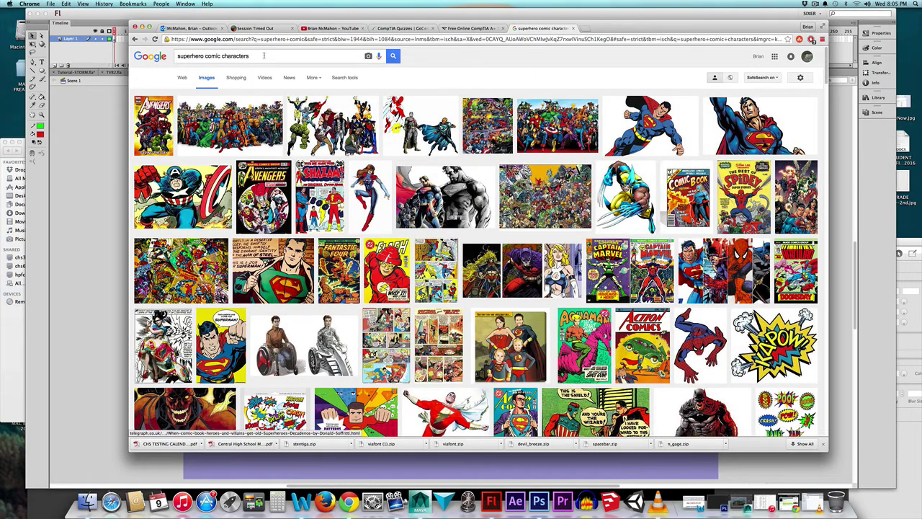
triple_click(263, 56)
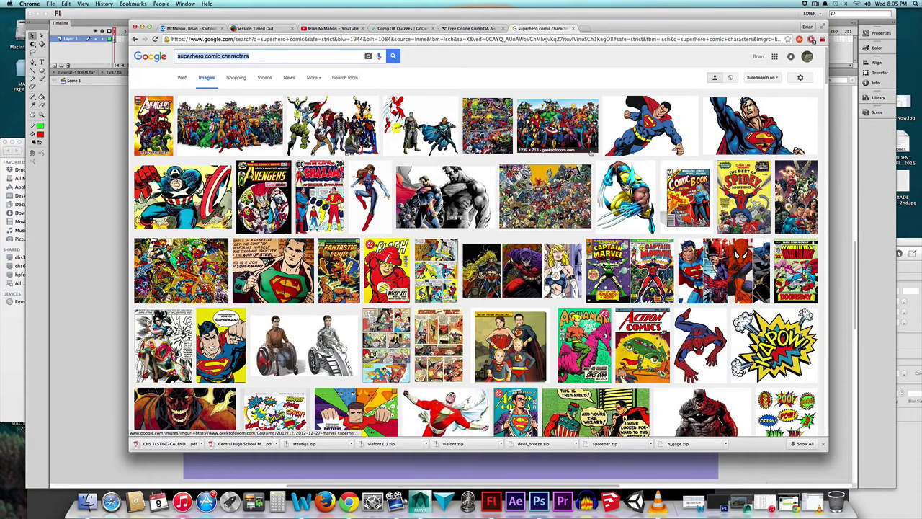
click(652, 128)
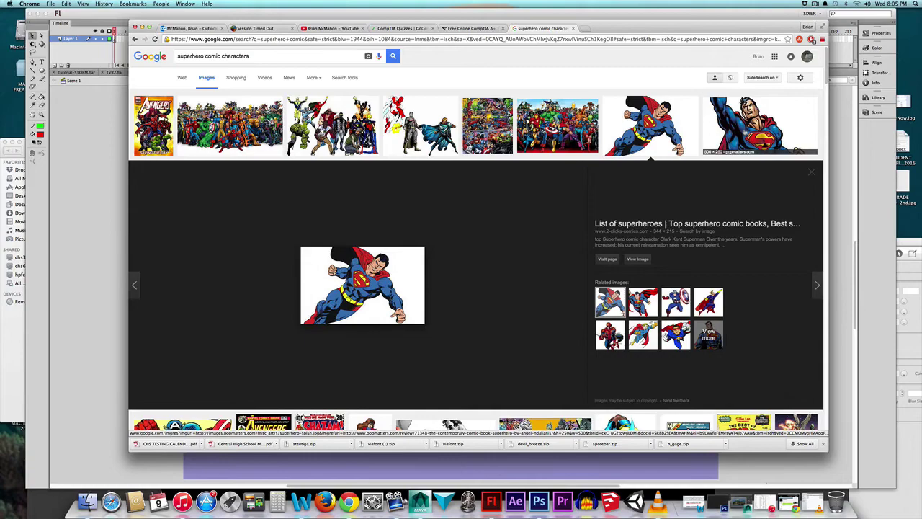
click(796, 149)
Compare the Wonder Woman image, then reopen the close-up Superman preview and bring up its options.
scroll(453, 211, down, 5)
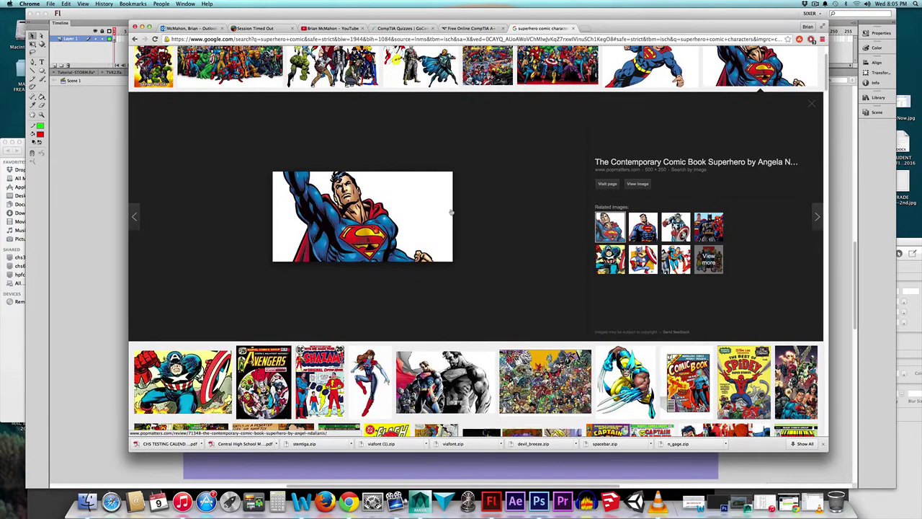
scroll(453, 211, down, 2)
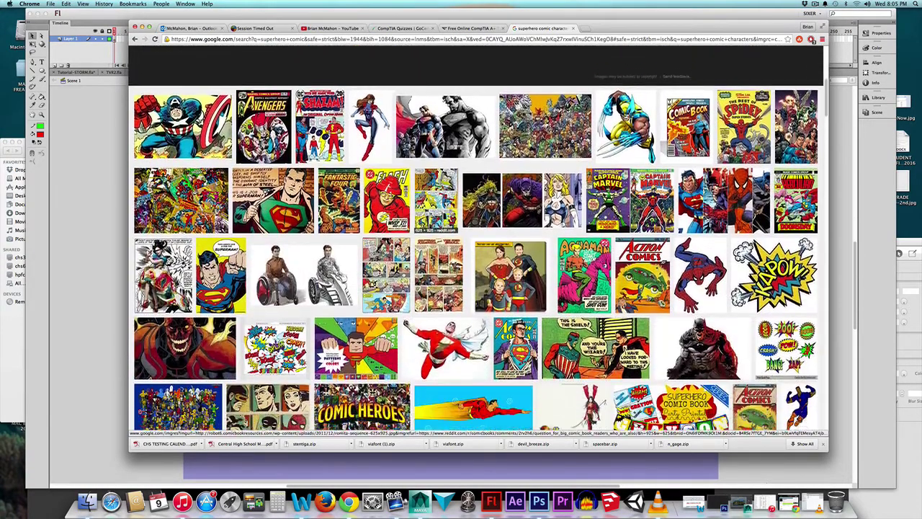
scroll(439, 204, down, 3)
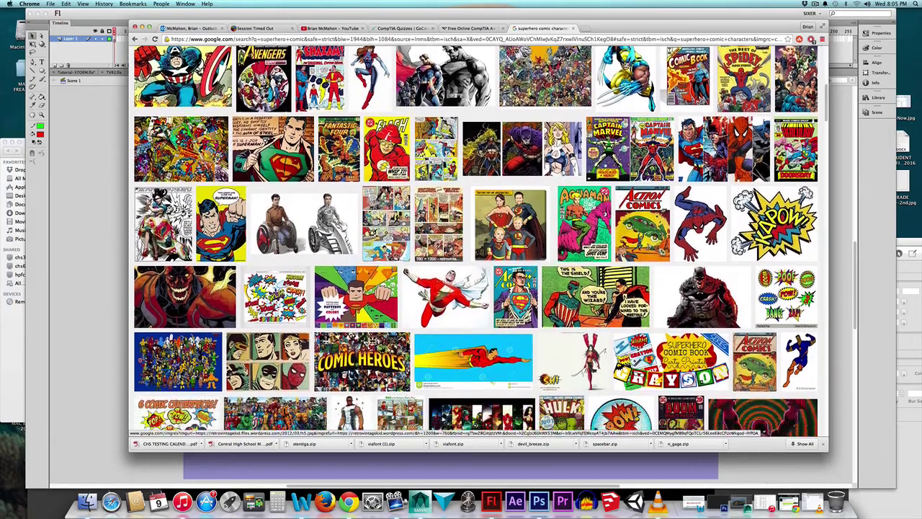
scroll(451, 212, down, 4)
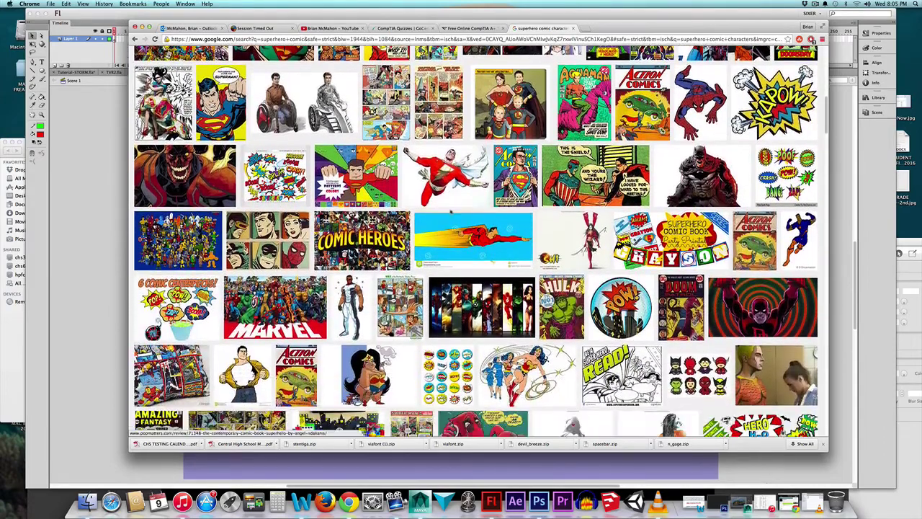
scroll(451, 211, down, 1)
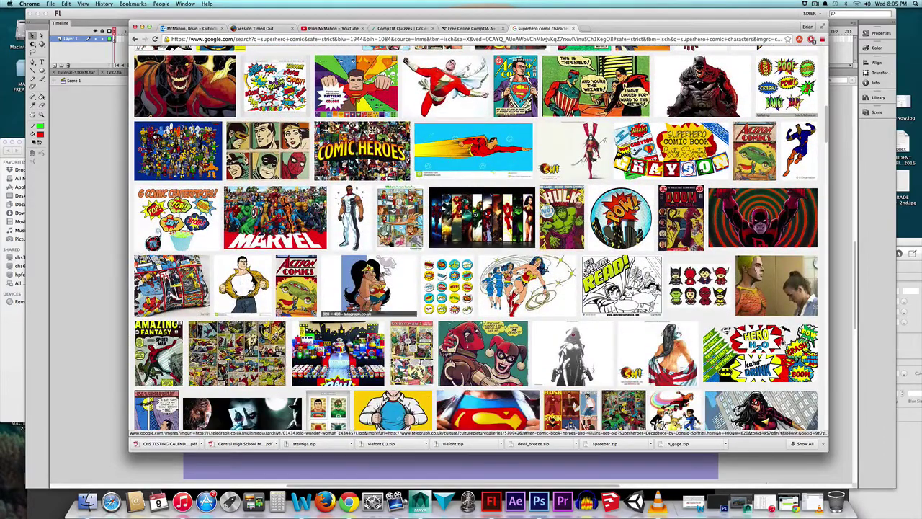
click(372, 288)
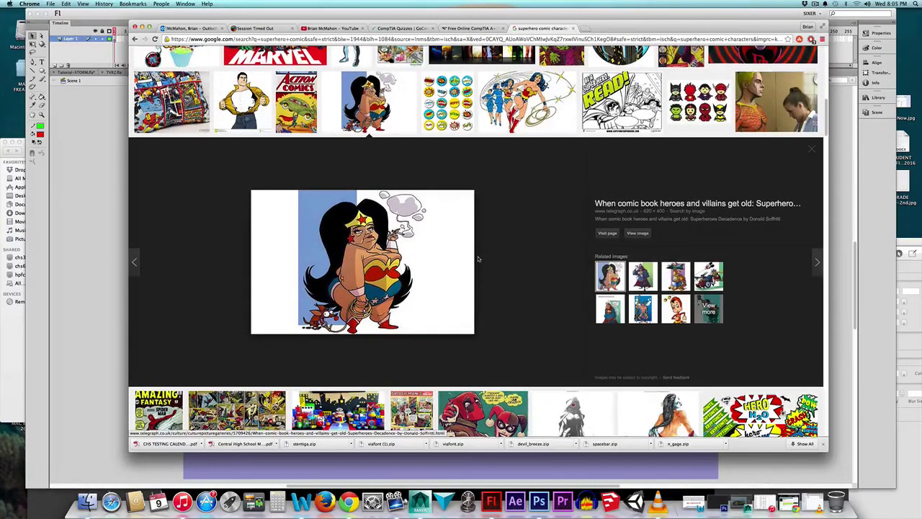
scroll(478, 259, up, 3)
scroll(477, 259, up, 4)
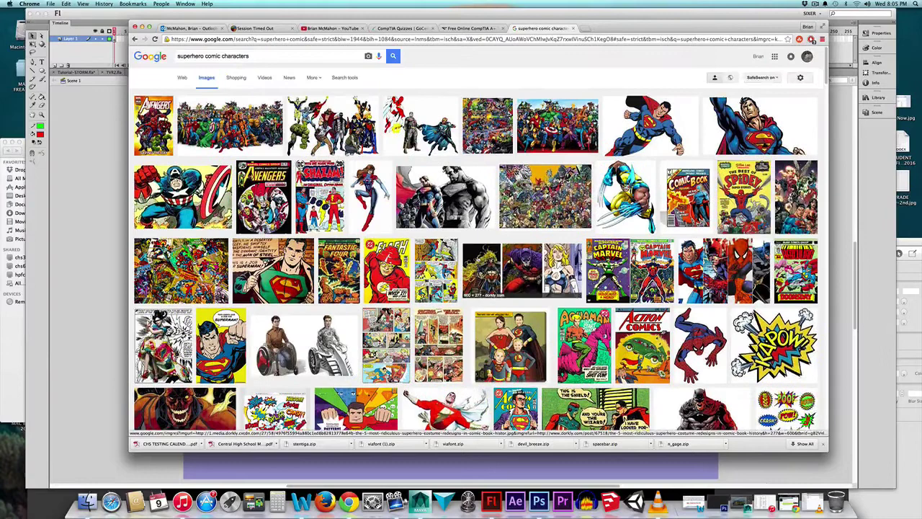
click(797, 148)
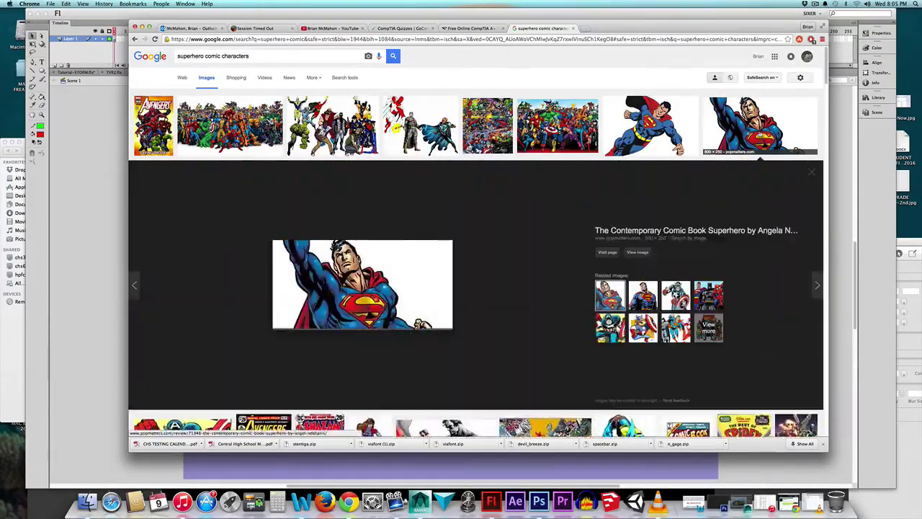
right_click(368, 264)
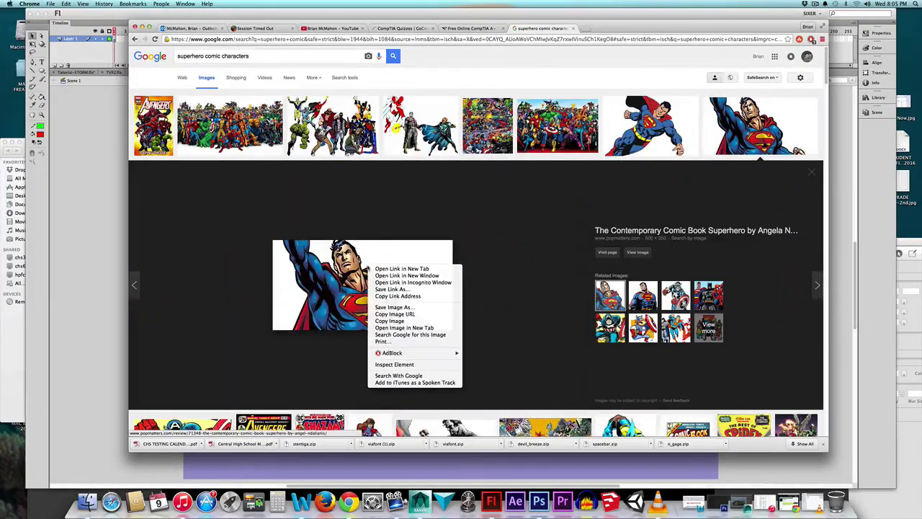
Copy the close-up Superman image and paste it onto the Flash stage.
click(393, 321)
click(83, 213)
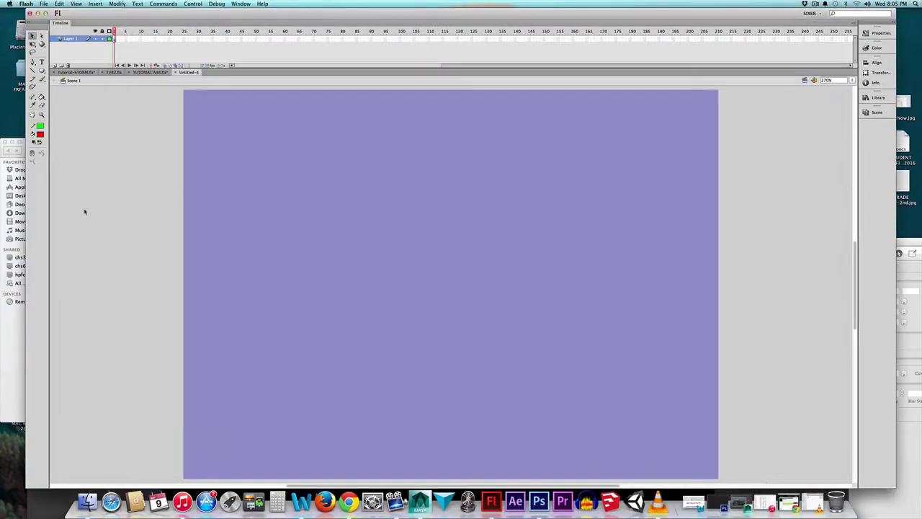
key(super+v)
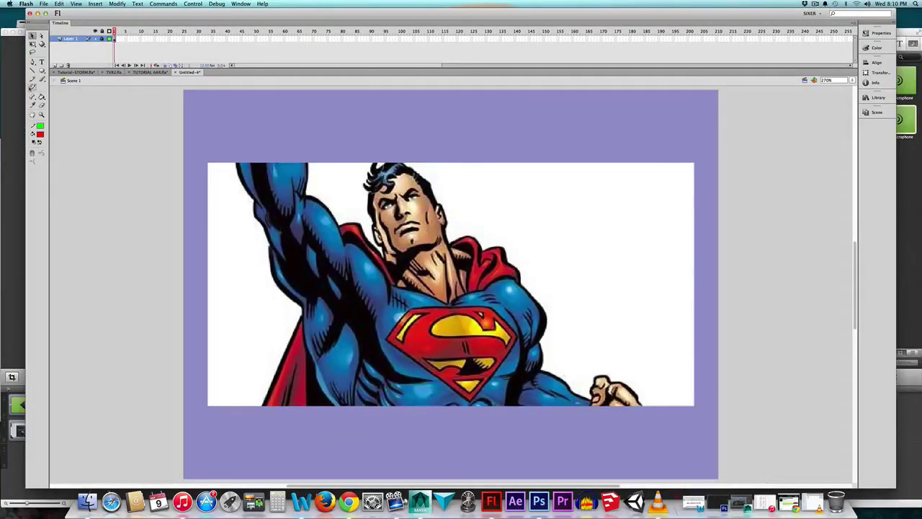
Add Layer 2 above the image and zoom in on Superman's face.
click(54, 65)
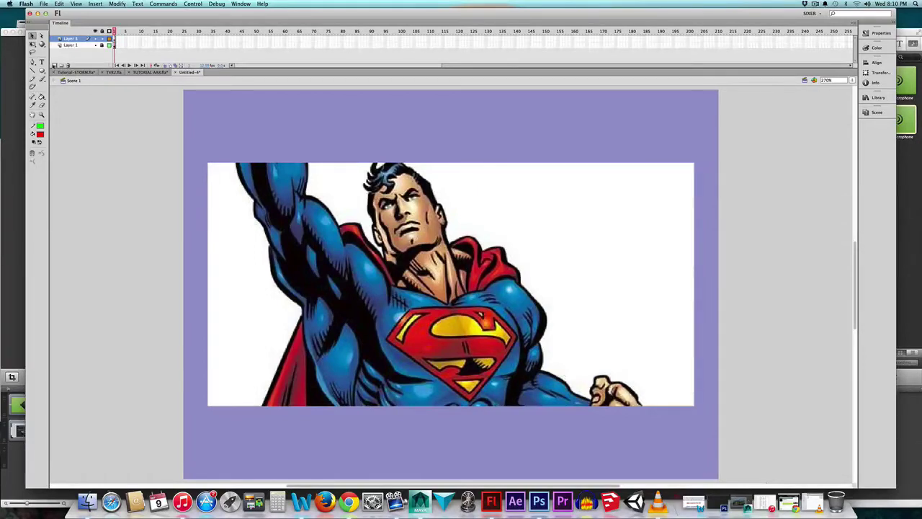
click(41, 80)
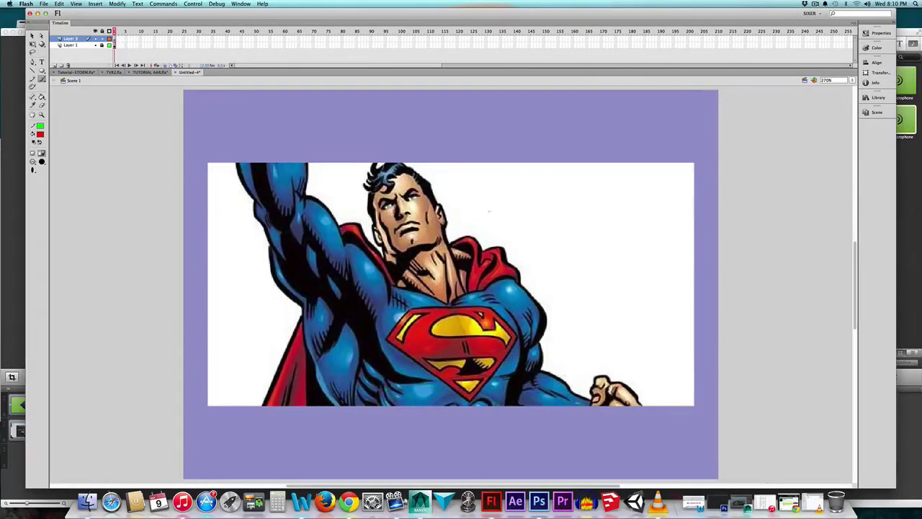
click(42, 115)
click(415, 228)
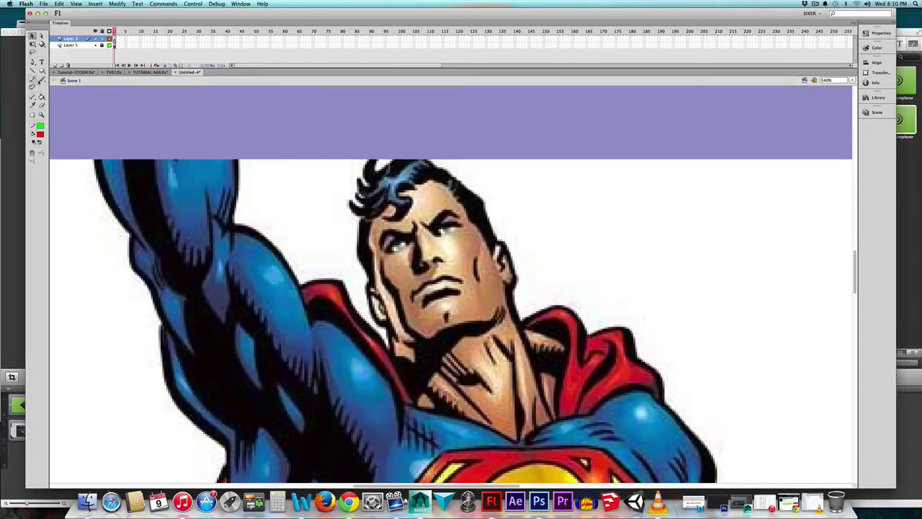
Undo a trial red forehead stroke and set a smaller brush with a thin horizontal shape.
click(41, 78)
drag(421, 221, 437, 231)
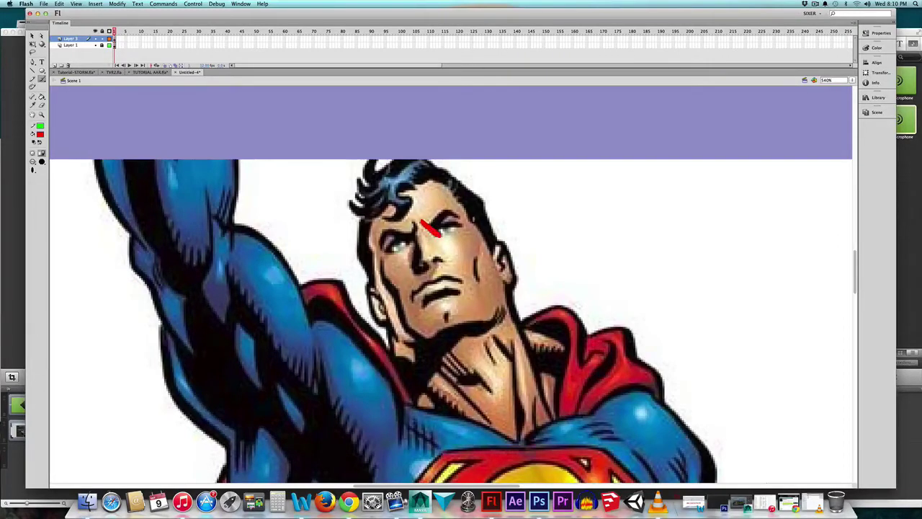
key(super+z)
click(41, 161)
click(58, 187)
click(33, 170)
click(48, 184)
click(33, 170)
click(47, 184)
Fill the red brow outline above the eye solid, then set a large horizontal-bar brush.
click(41, 97)
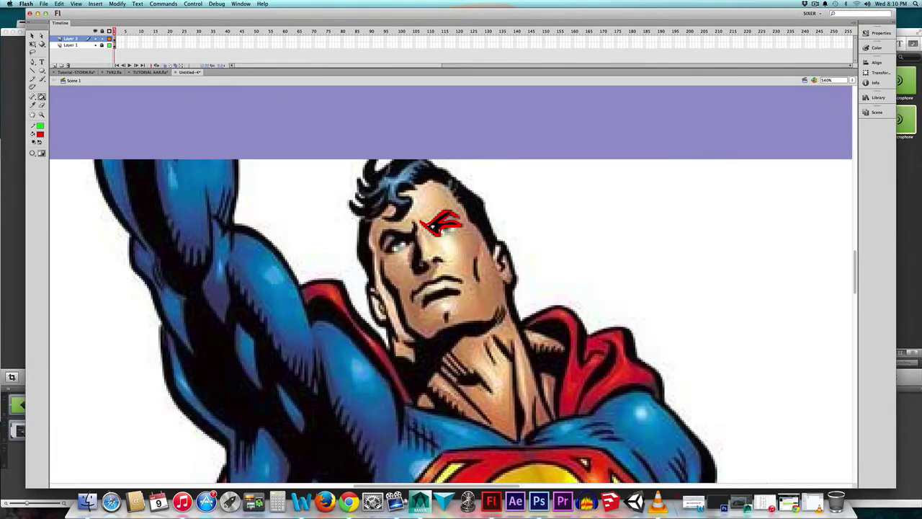
click(433, 225)
key(b)
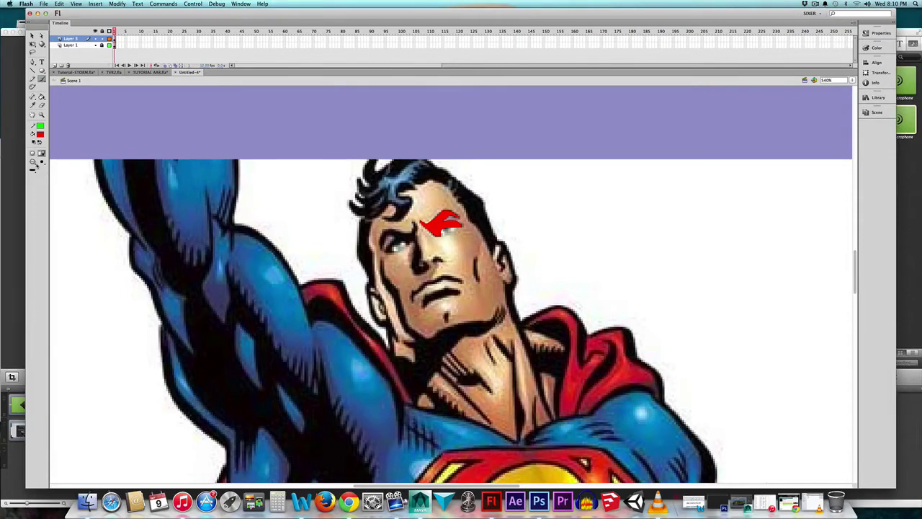
click(32, 170)
click(47, 173)
click(32, 170)
click(48, 210)
Paint short red strokes on Superman's cheek and beside his eye with a new brush shape.
click(32, 170)
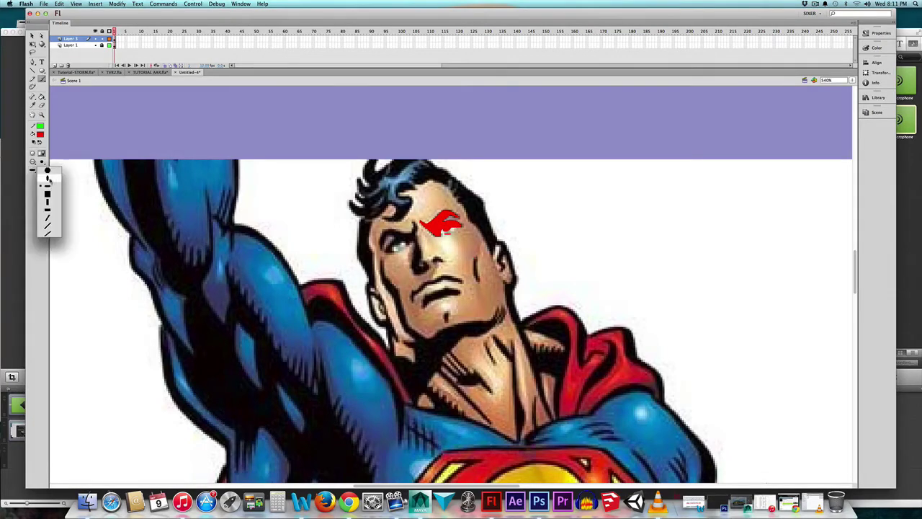
click(48, 182)
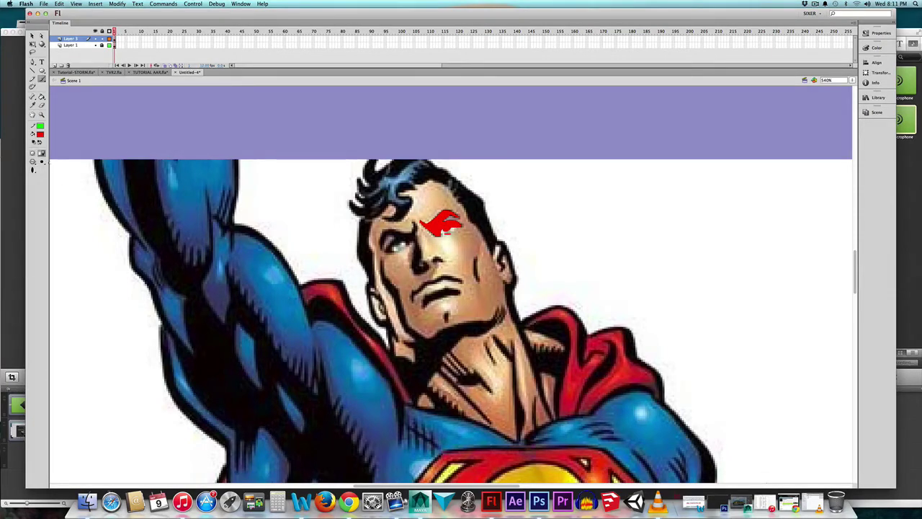
click(32, 170)
click(58, 197)
drag(475, 259, 478, 280)
drag(415, 229, 425, 270)
Paint red over Superman's left eyebrow, resizing the brush to refine its lower edge.
click(41, 96)
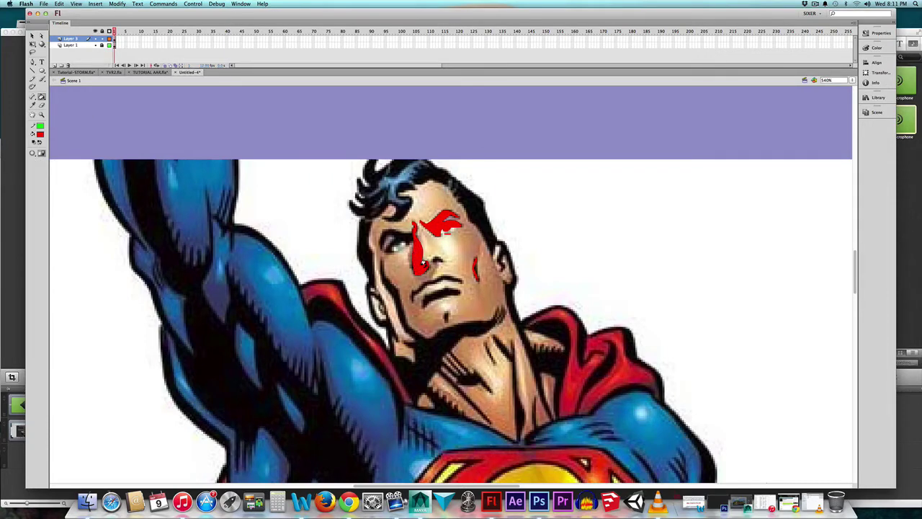
click(41, 80)
click(42, 160)
click(45, 183)
mouse_move(402, 229)
mouse_down()
mouse_move(379, 232)
mouse_move(381, 242)
mouse_up()
click(32, 170)
click(41, 186)
click(32, 170)
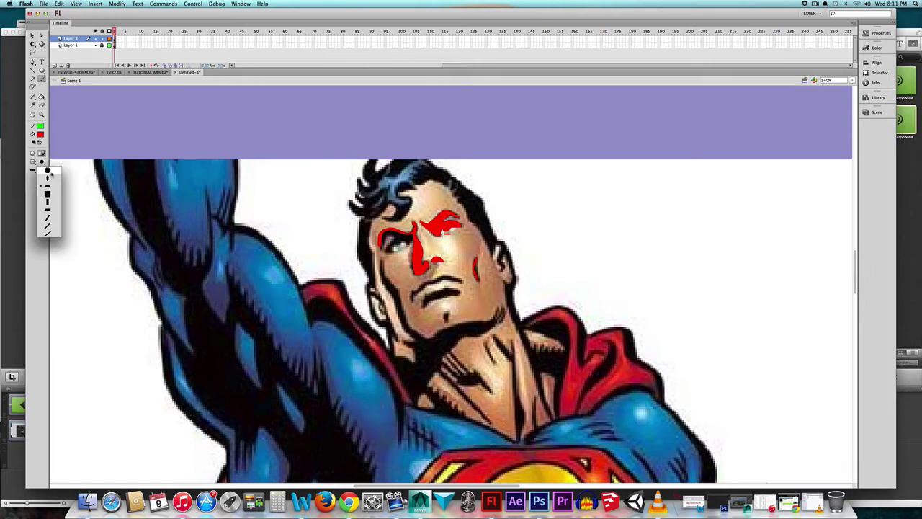
click(48, 177)
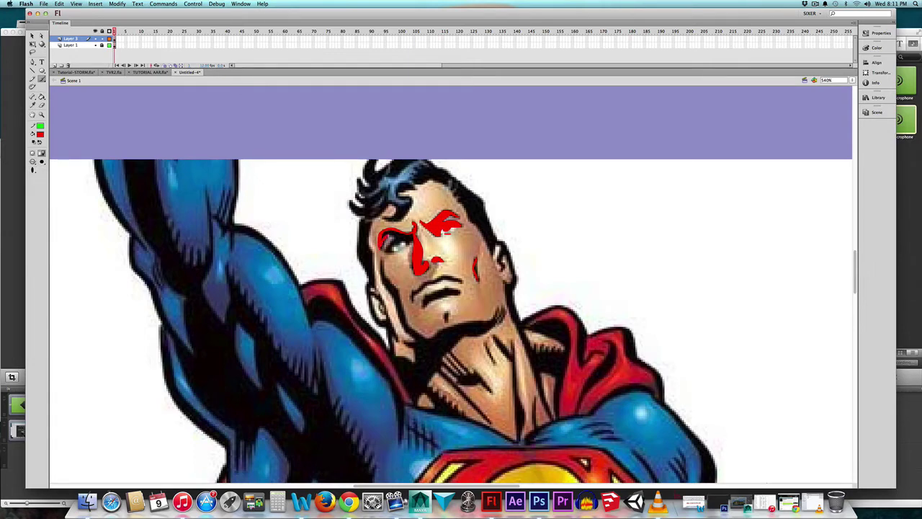
drag(390, 236, 410, 239)
With a line-shaped brush, trace and touch up the red outline of the left eye.
click(32, 170)
click(48, 187)
drag(396, 240, 388, 251)
drag(395, 249, 397, 250)
key(k)
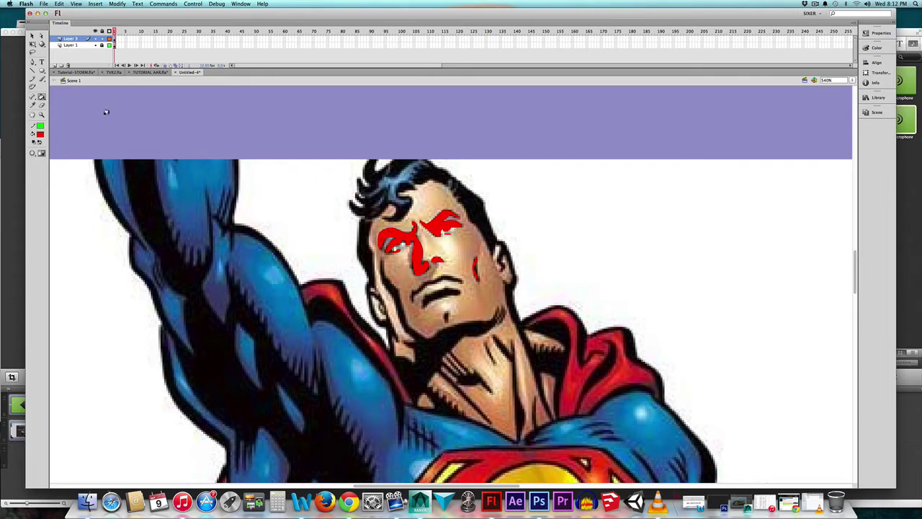
click(42, 78)
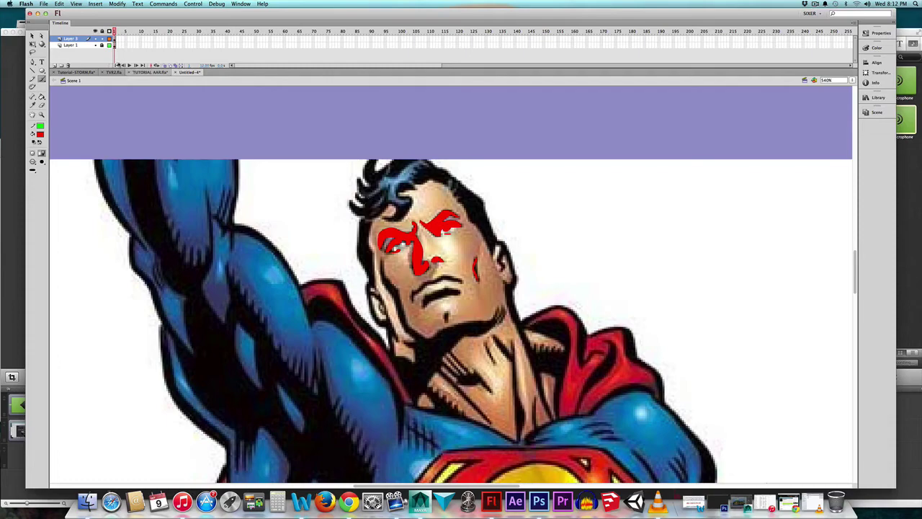
Zoom the stage to 270% and hide the Superman photo layer.
click(95, 45)
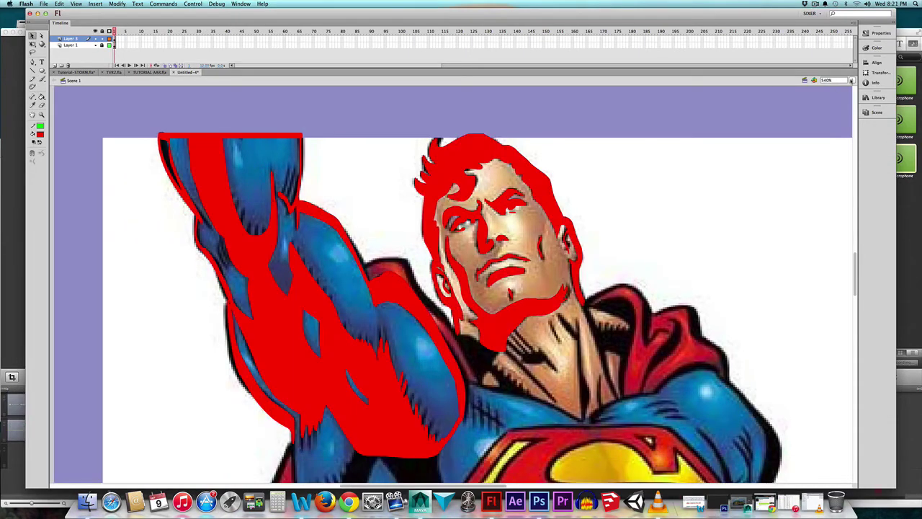
click(852, 80)
click(851, 87)
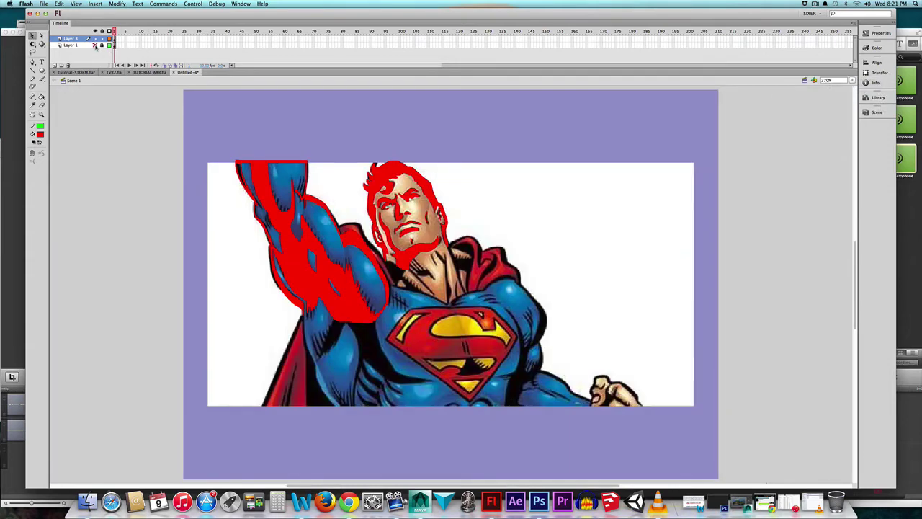
click(94, 45)
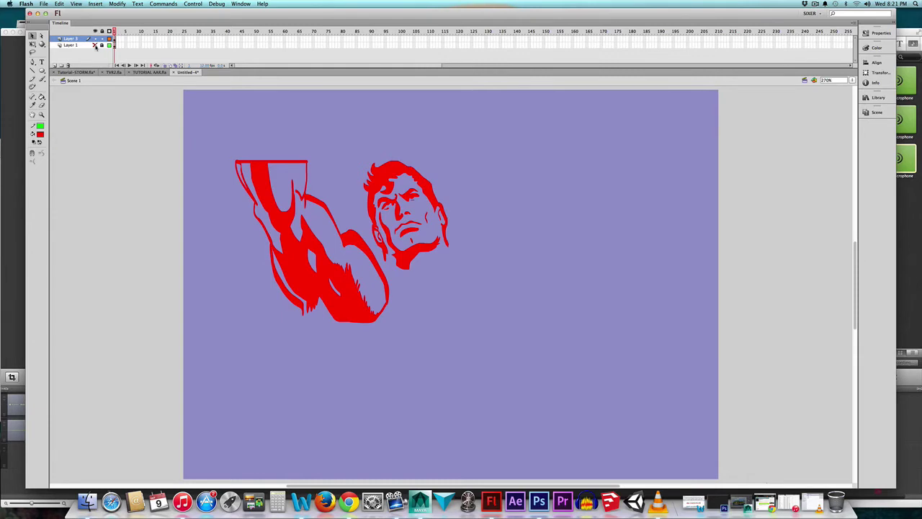
click(42, 114)
In Tutorial-STORM.fla, show the line art and swatch layers and hide the colour reference.
click(75, 73)
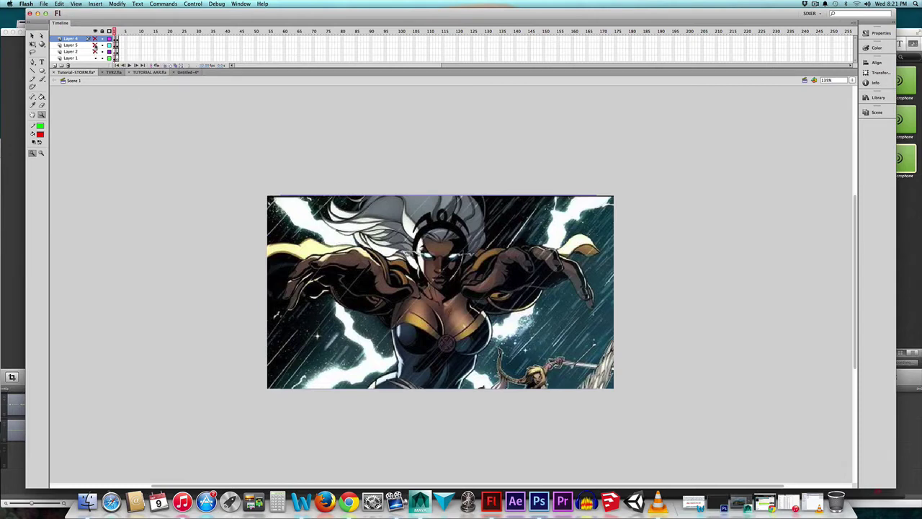
click(95, 51)
click(94, 58)
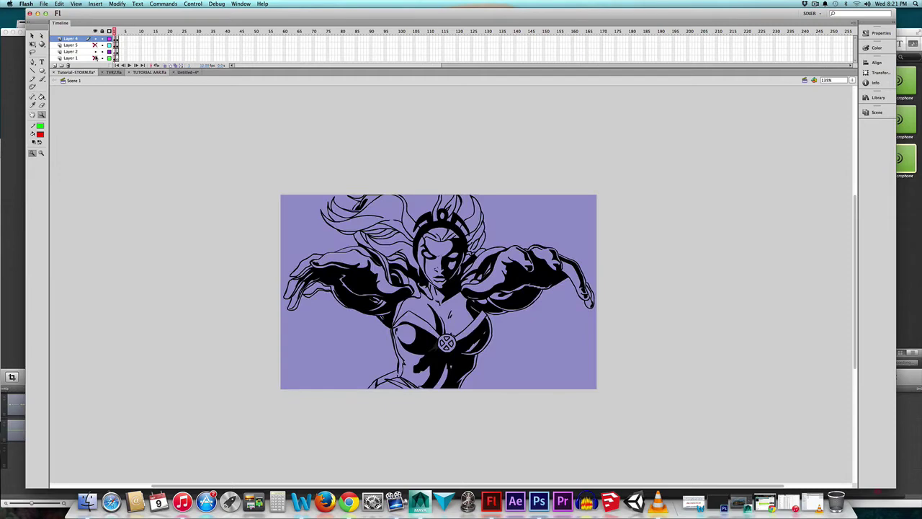
click(94, 45)
click(106, 59)
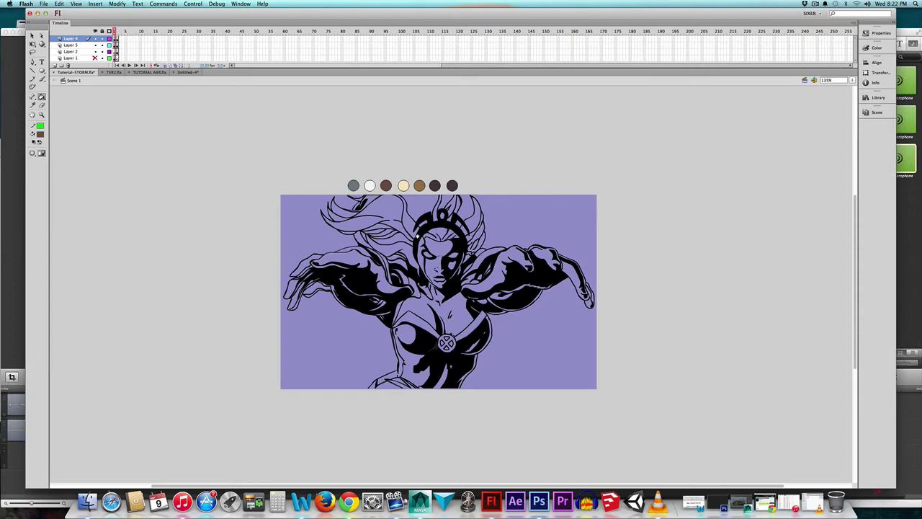
Paint Storm's forehead brown and fill her face brown using a gap-closing Paint Bucket setting.
mouse_move(428, 240)
mouse_down()
mouse_move(443, 252)
mouse_move(426, 252)
mouse_up()
click(31, 153)
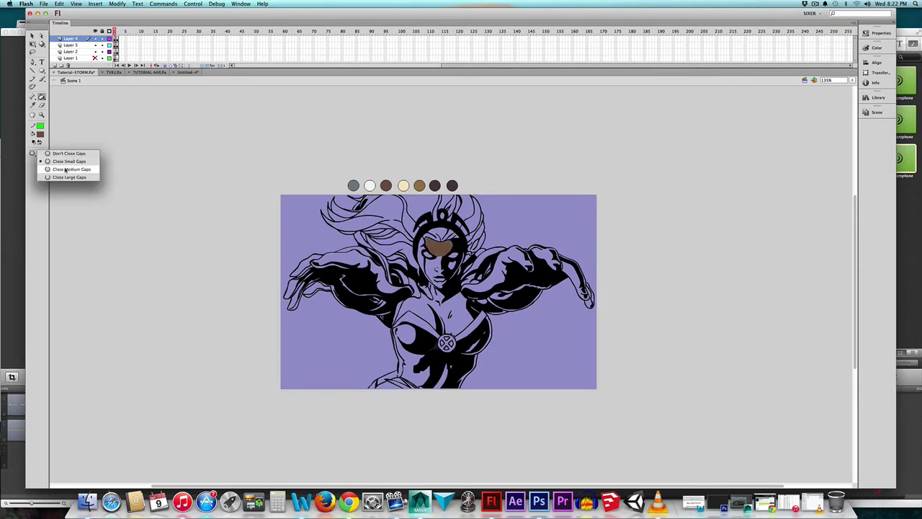
click(65, 154)
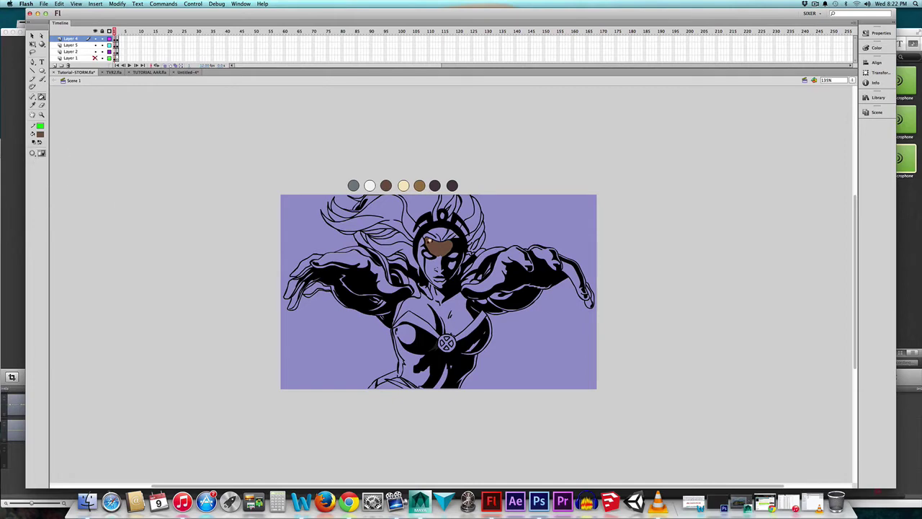
click(431, 261)
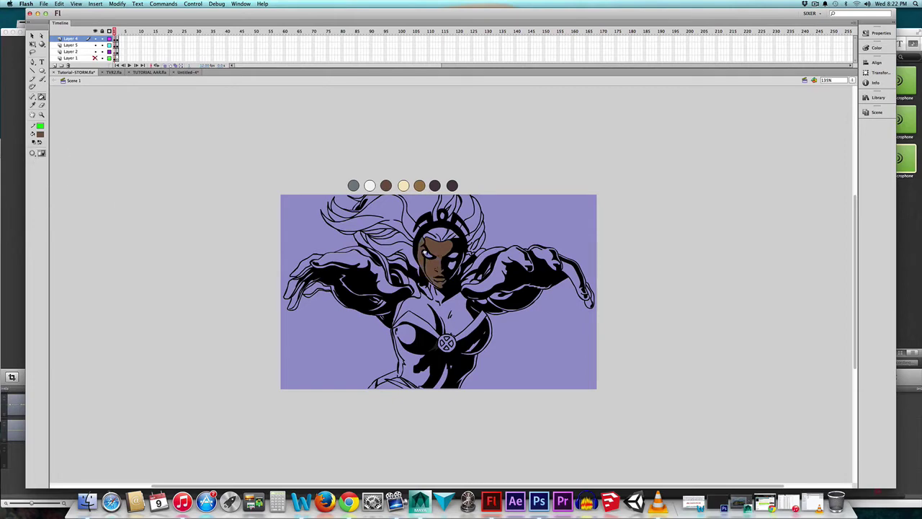
key(super+z)
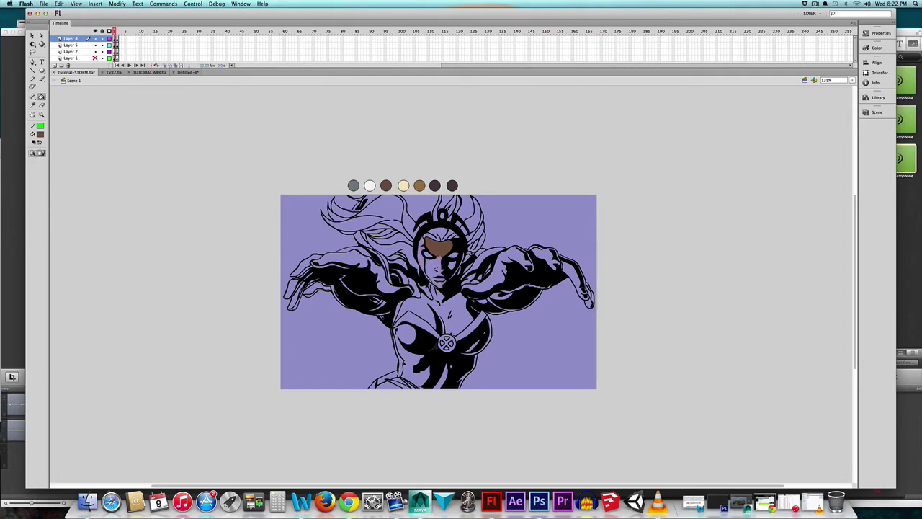
click(32, 153)
click(66, 168)
click(430, 264)
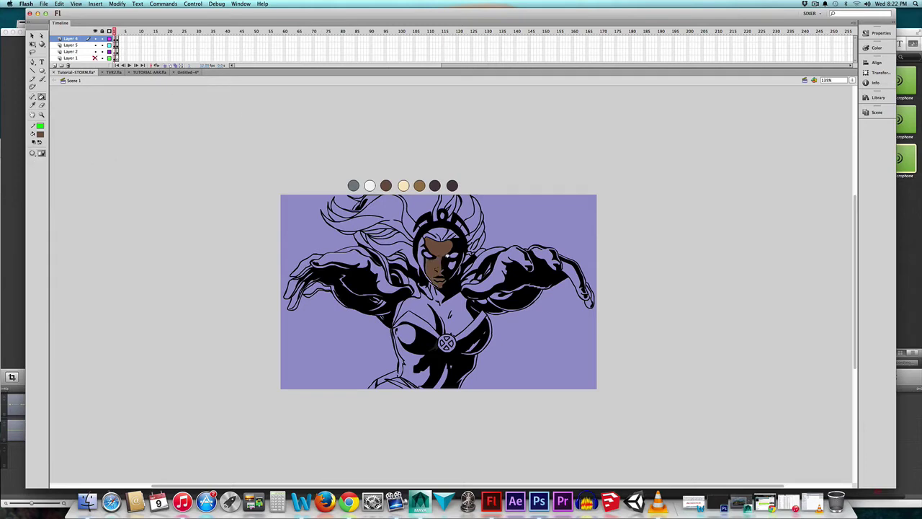
Toggle the colour reference layer to compare, then zoom in on Storm's face and swatches.
click(94, 58)
click(95, 58)
click(94, 57)
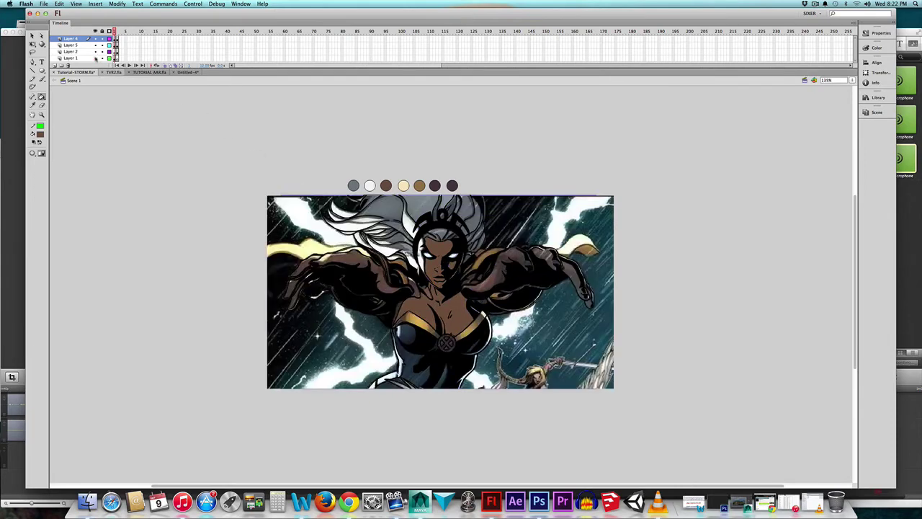
click(94, 57)
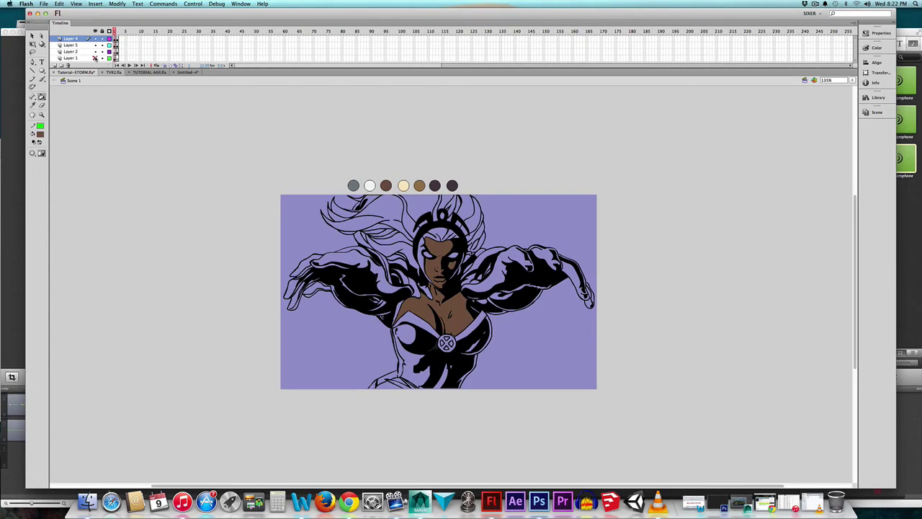
click(95, 57)
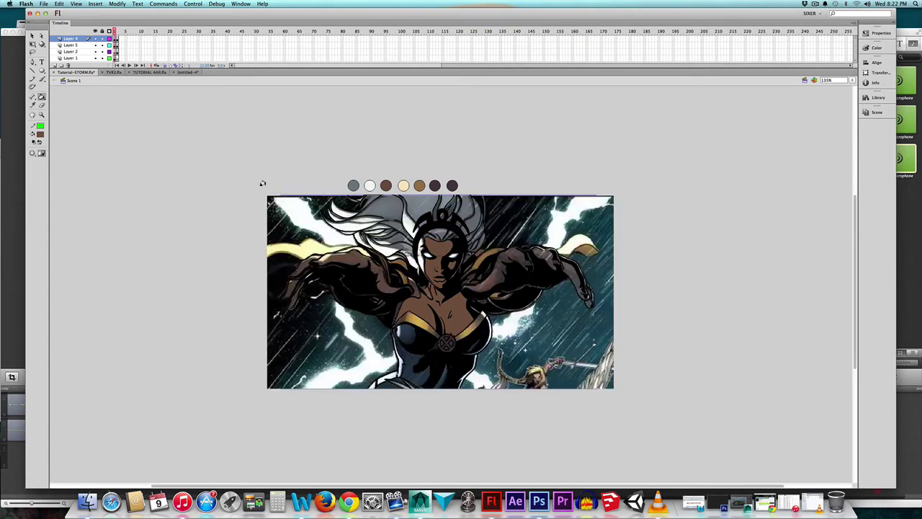
click(41, 114)
click(397, 249)
scroll(408, 250, down, 2)
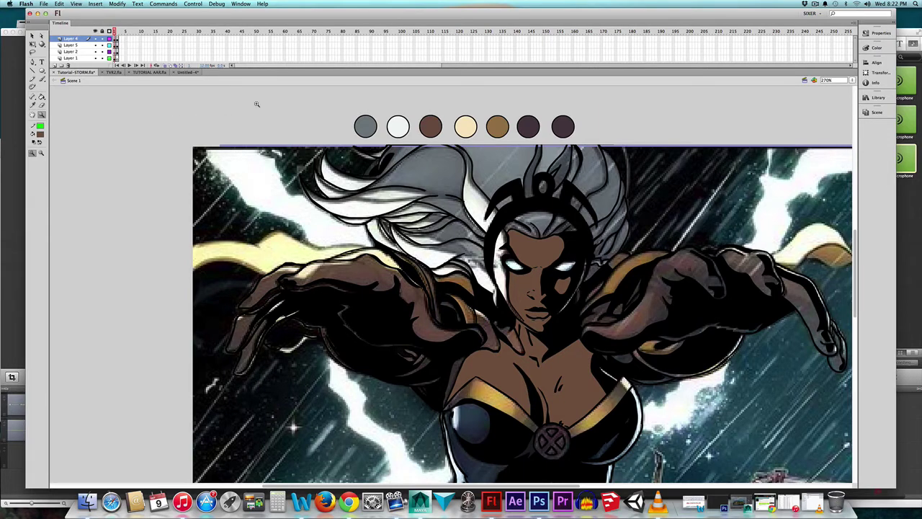
Return to Untitled-4 and turn the Superman photo layer back on.
click(184, 72)
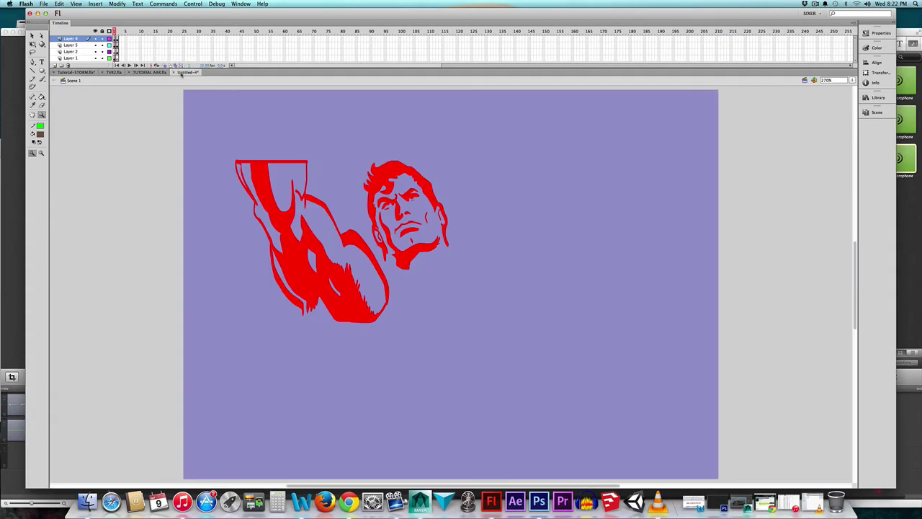
click(32, 36)
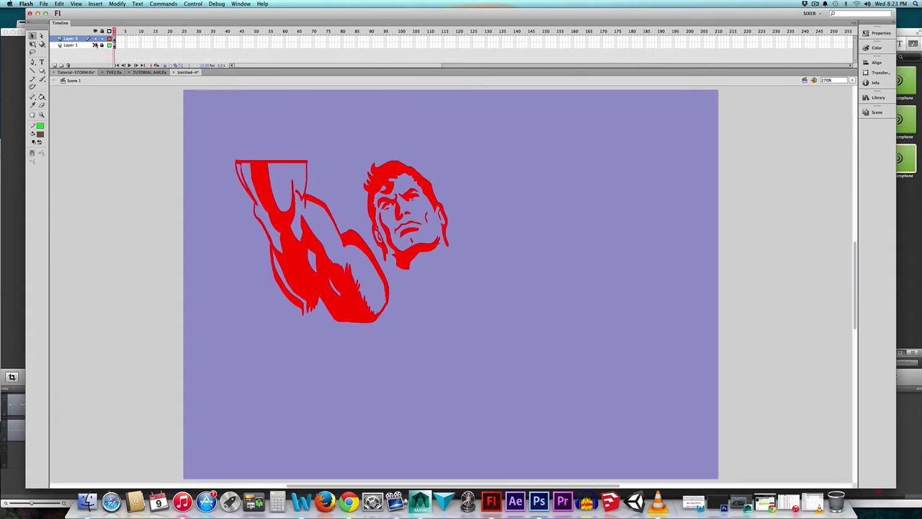
click(95, 45)
click(95, 45)
click(95, 45)
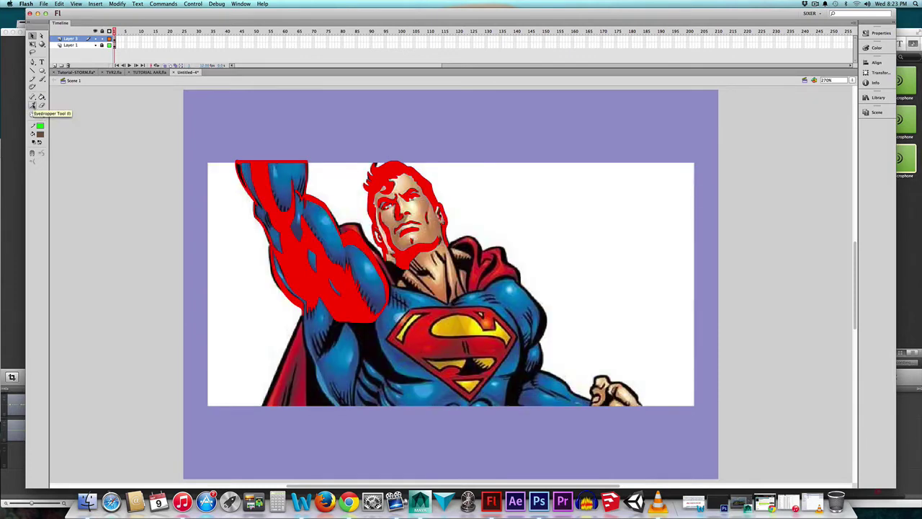
Sample the blue from Superman's sleeve and fill two parts of the traced arm with it.
click(32, 106)
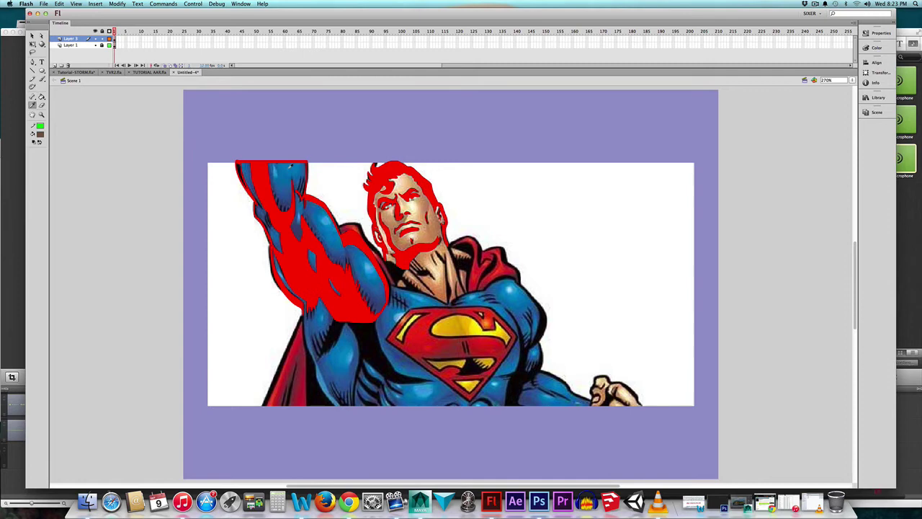
click(291, 167)
click(283, 187)
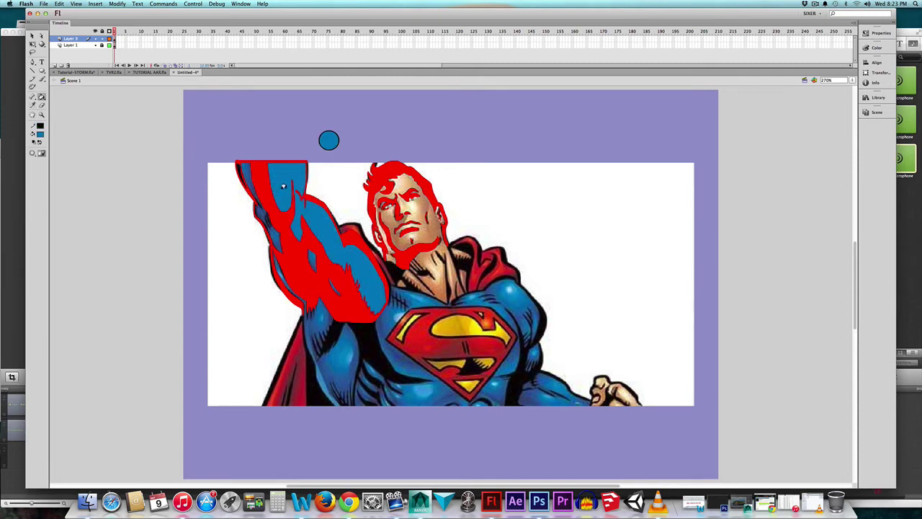
click(266, 222)
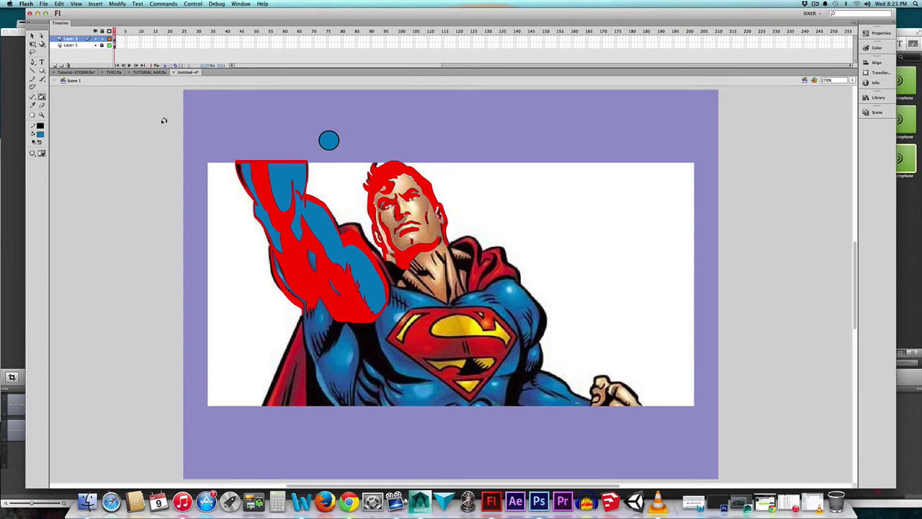
Make the arm's remaining red fill black, then hide the tracing layer.
key(v)
click(287, 234)
click(41, 135)
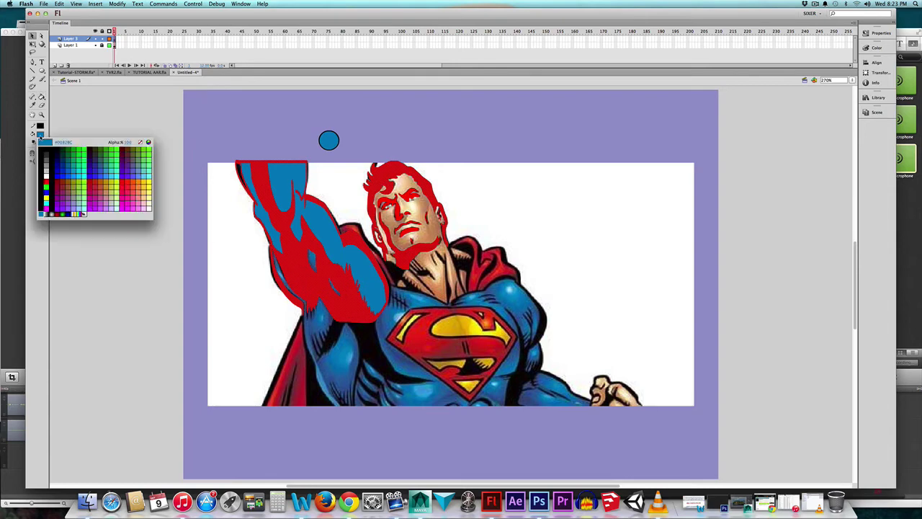
click(45, 149)
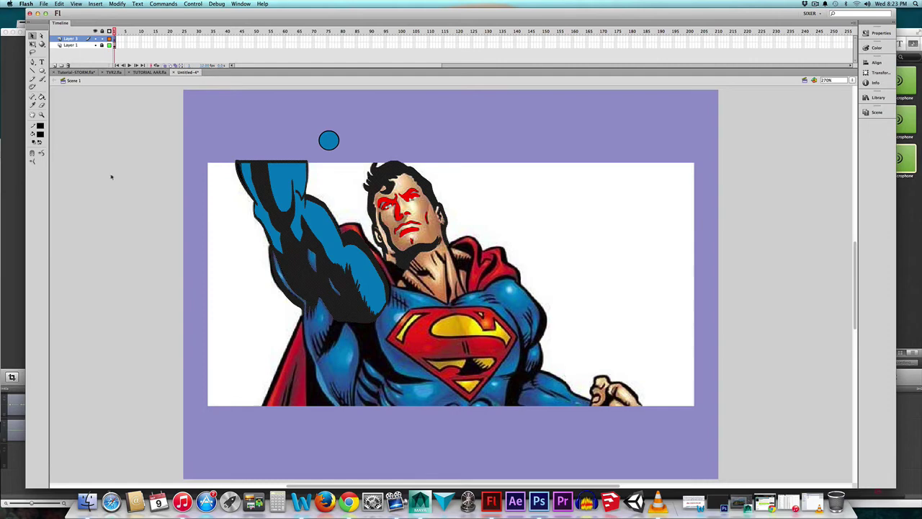
click(134, 206)
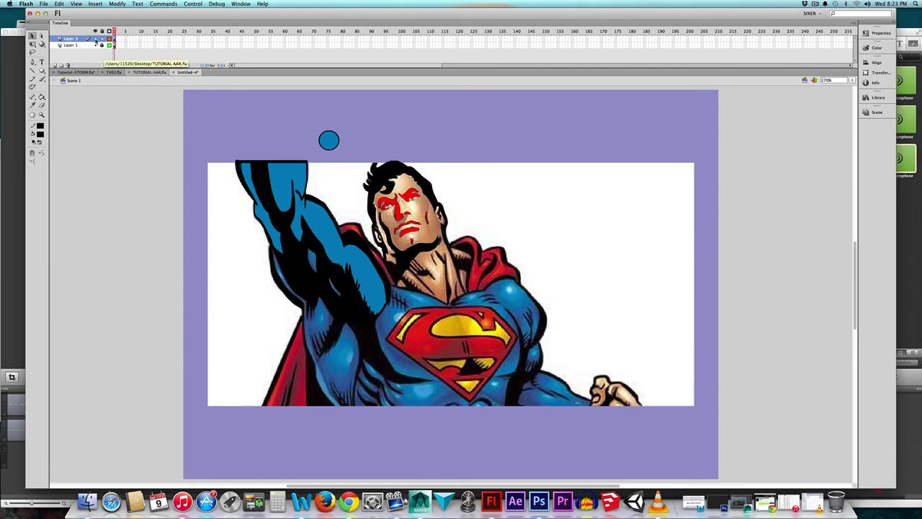
click(95, 38)
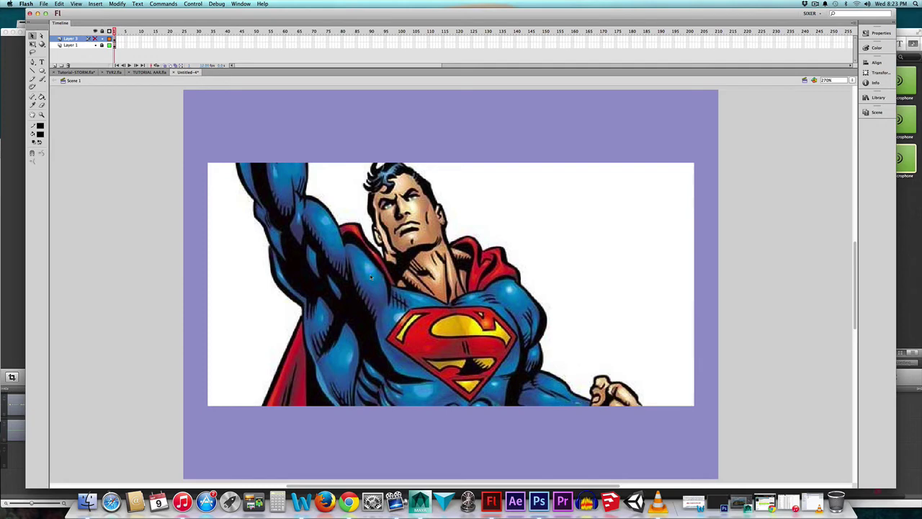
Sample blue from the artwork and show the tracing layer again.
click(32, 105)
click(328, 219)
click(95, 38)
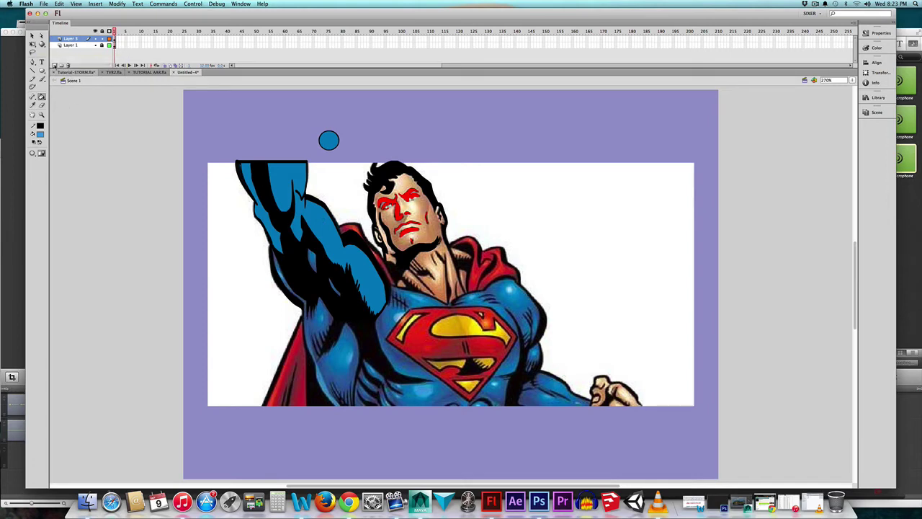
Add a new painting layer and zoom into Superman's raised arm and face.
click(54, 65)
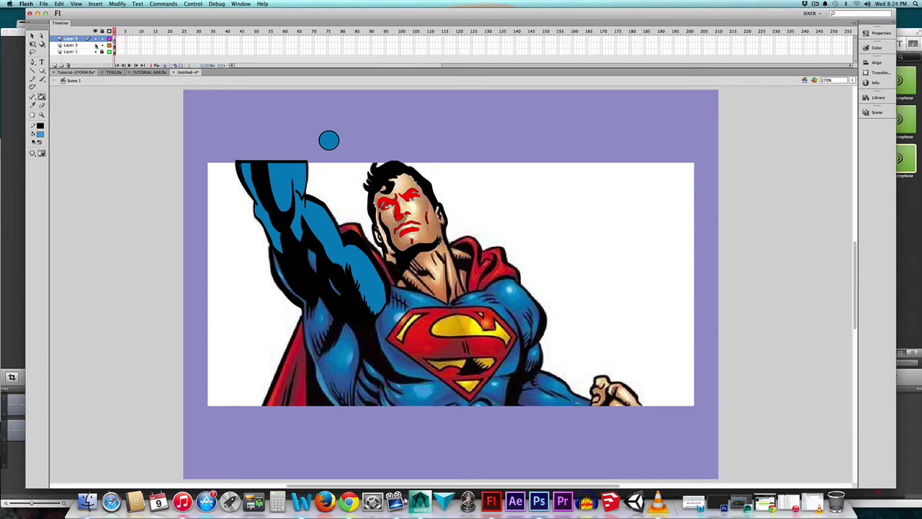
click(95, 44)
click(41, 80)
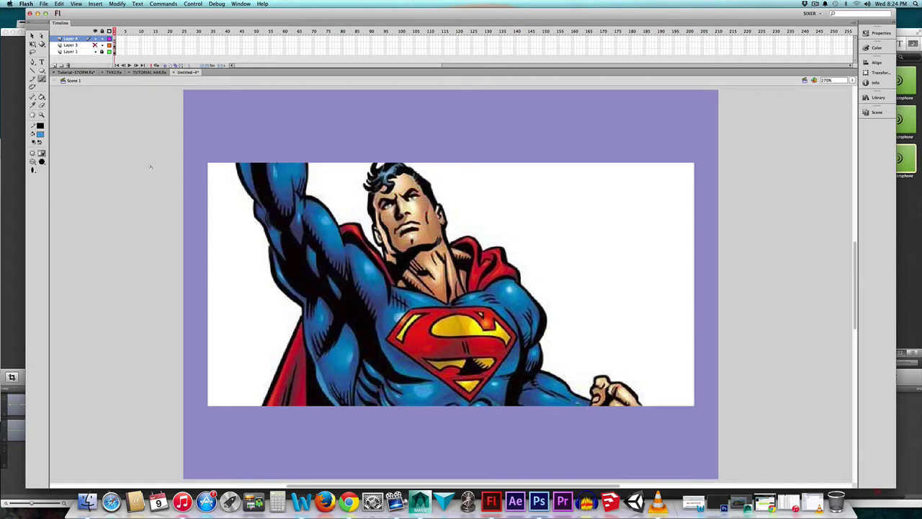
click(41, 114)
click(311, 226)
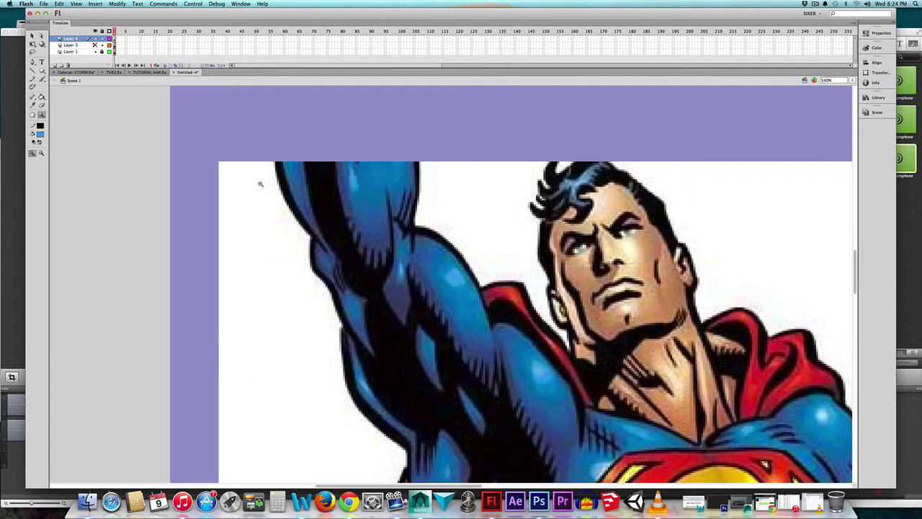
click(42, 80)
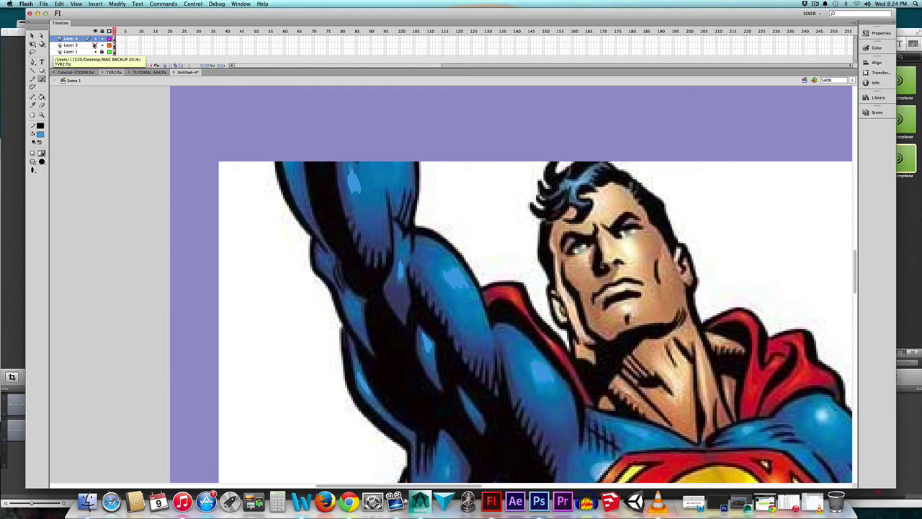
click(95, 45)
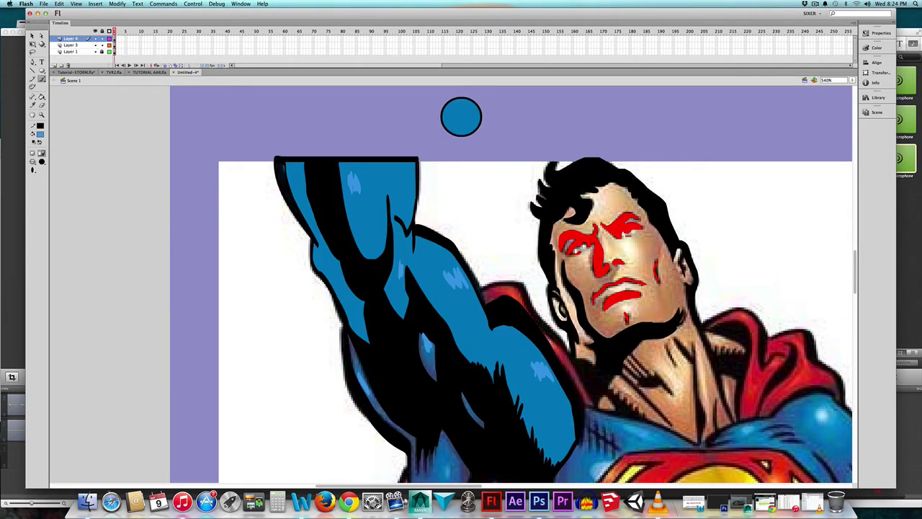
Switch back to the Tutorial-STORM.fla document with its seven colour swatches.
scroll(504, 285, right, 1)
scroll(504, 284, right, 2)
scroll(504, 284, down, 3)
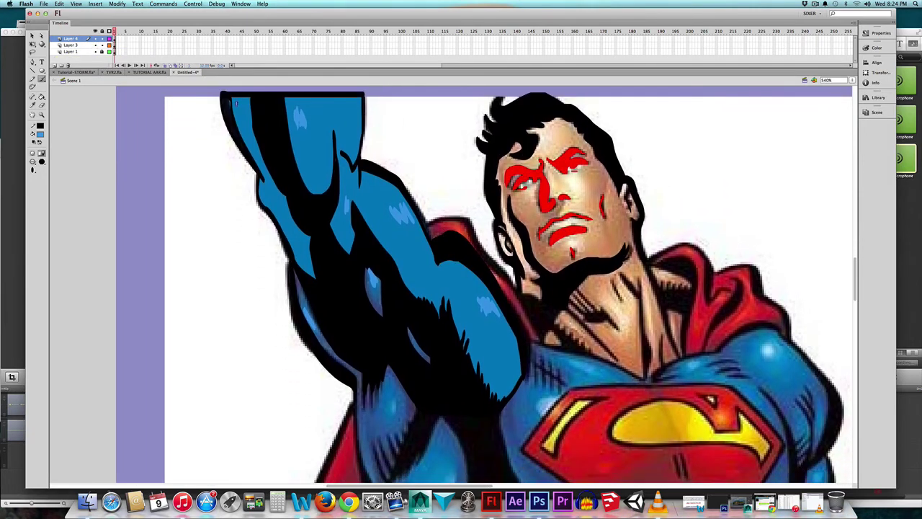
click(72, 73)
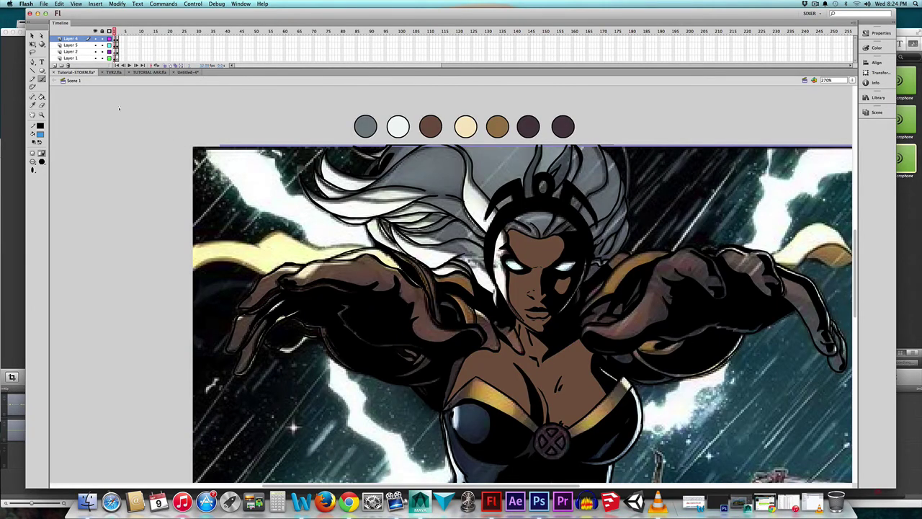
Hide Layer 5 and the colour swatches layer, then delete two unneeded layers.
click(96, 38)
click(96, 38)
click(95, 45)
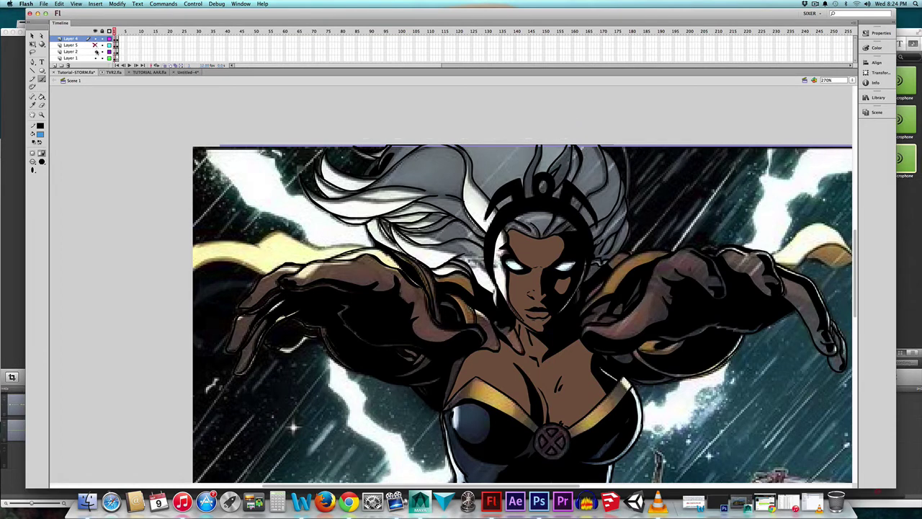
click(96, 52)
click(75, 45)
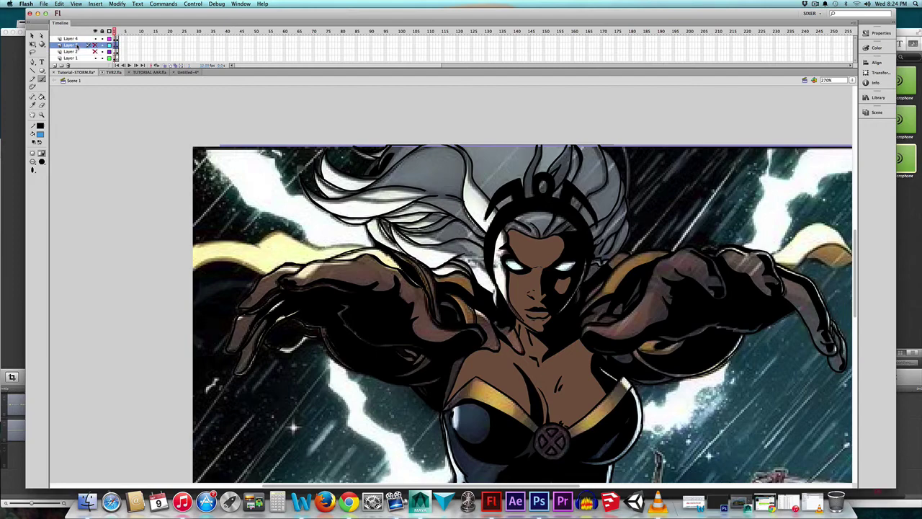
click(68, 65)
click(68, 64)
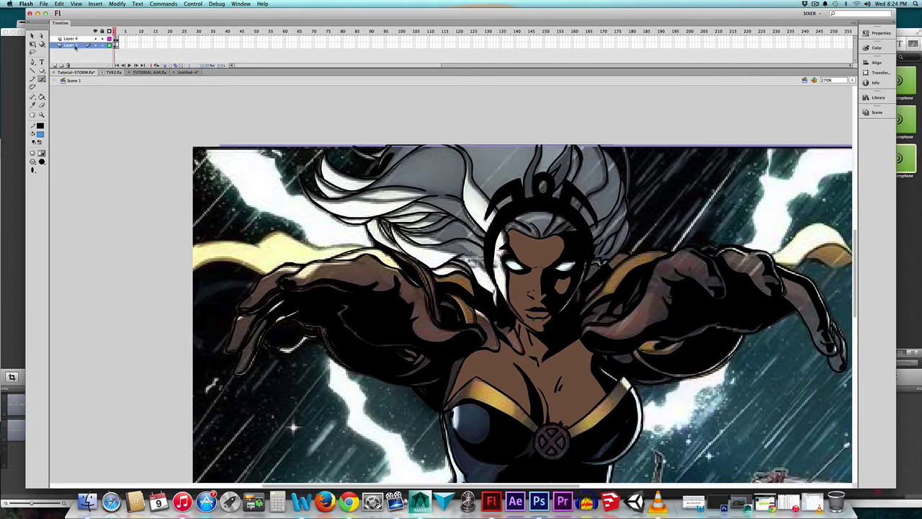
Compare the line art against the reference image, insert Layer 6 above Layer 1, and pick the Eyedropper.
click(96, 44)
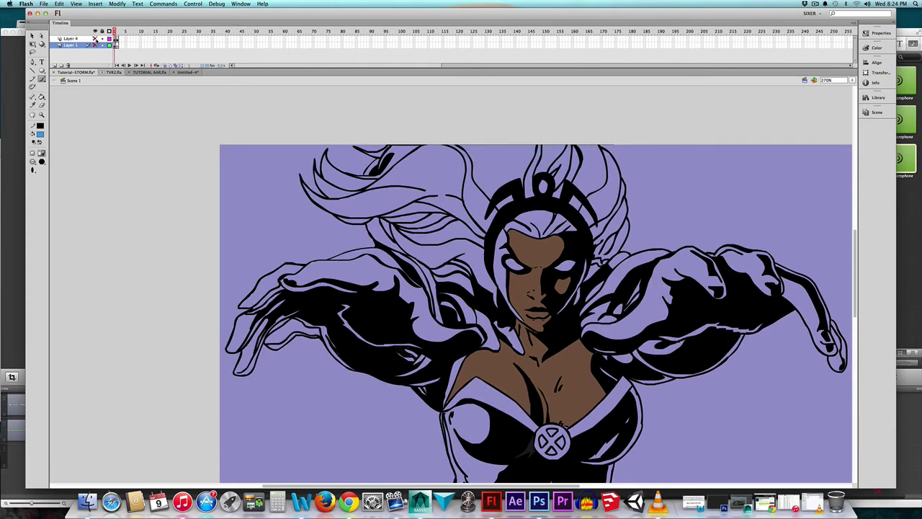
click(95, 39)
click(95, 39)
click(96, 38)
click(95, 39)
click(95, 45)
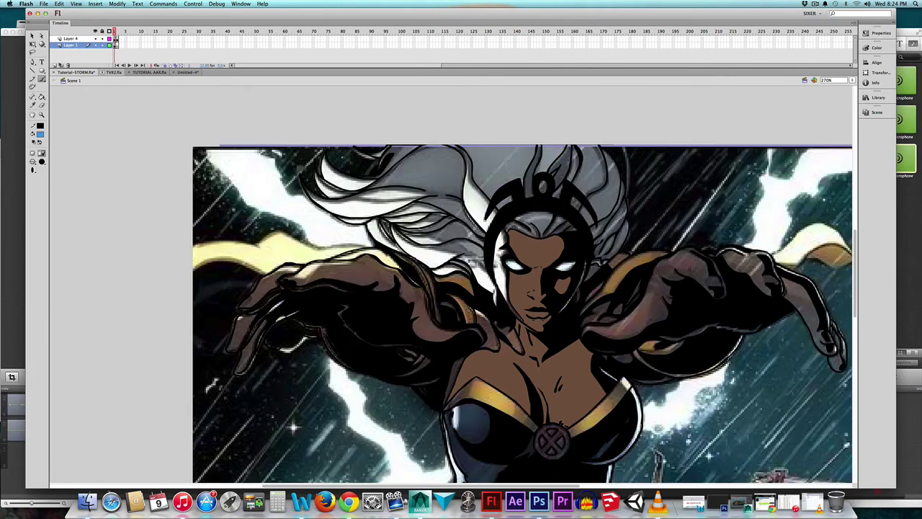
click(54, 66)
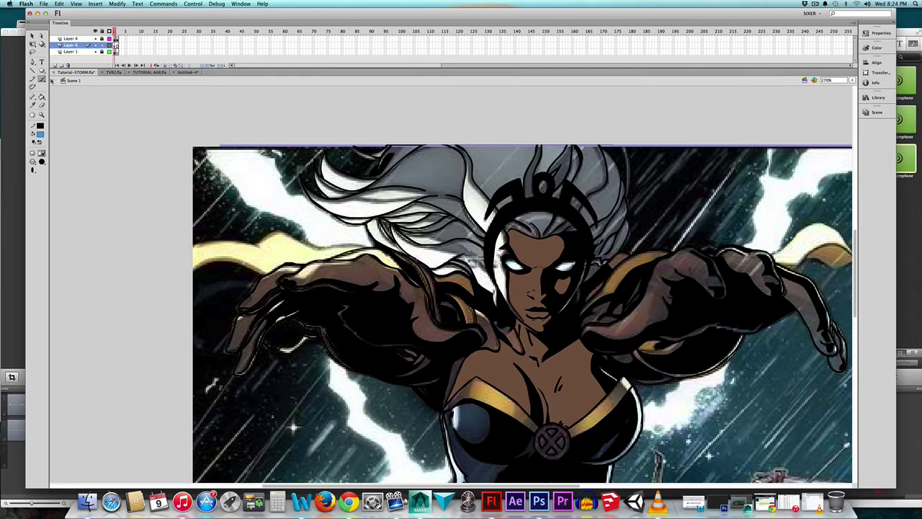
click(33, 105)
Outline the hair shadow shape in grey with the Brush on Layer 6.
key(b)
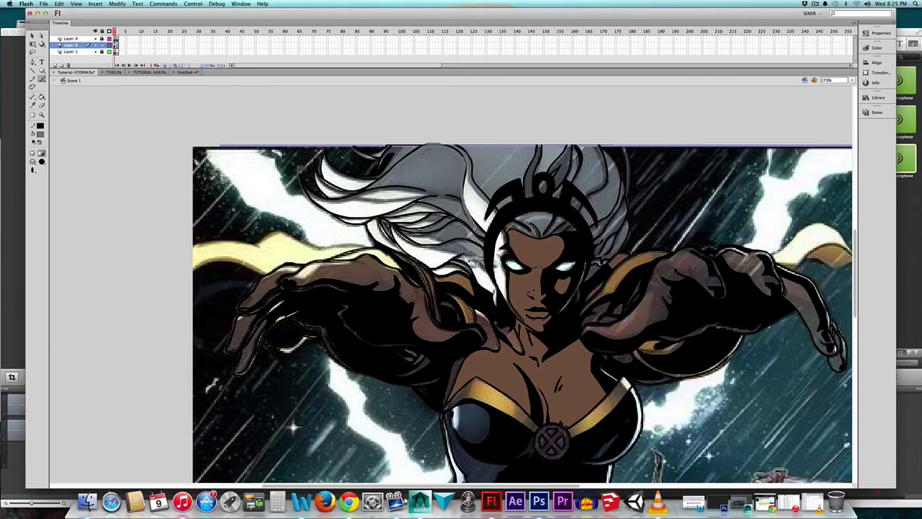
drag(483, 252, 670, 444)
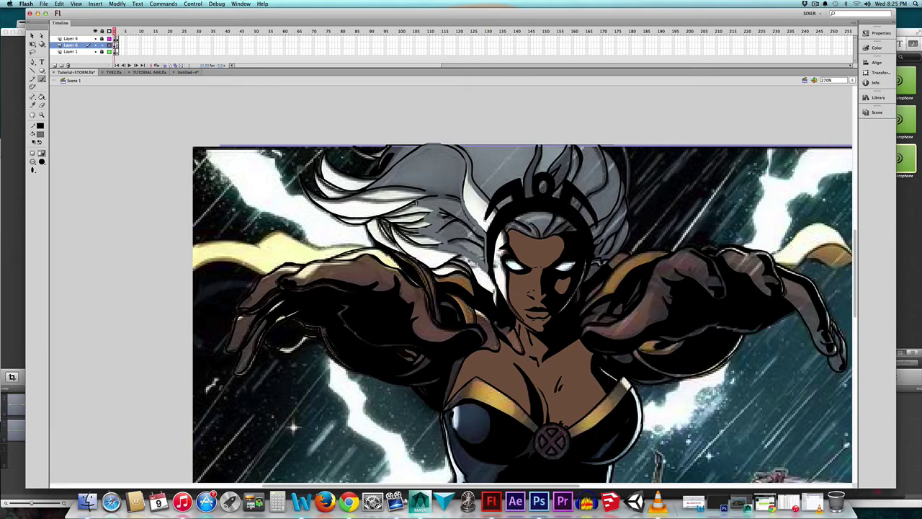
click(384, 181)
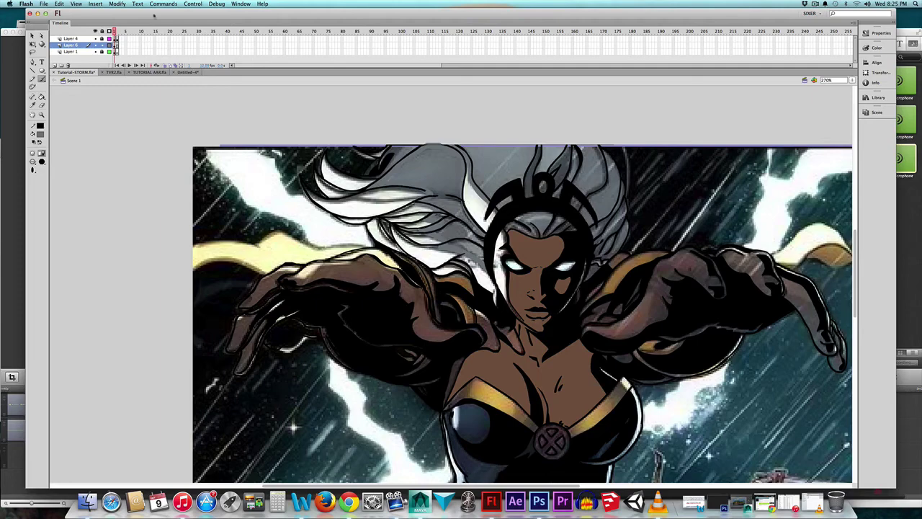
With the reference and line art hidden, fill the grey hair outline solid using the Paint Bucket.
click(95, 51)
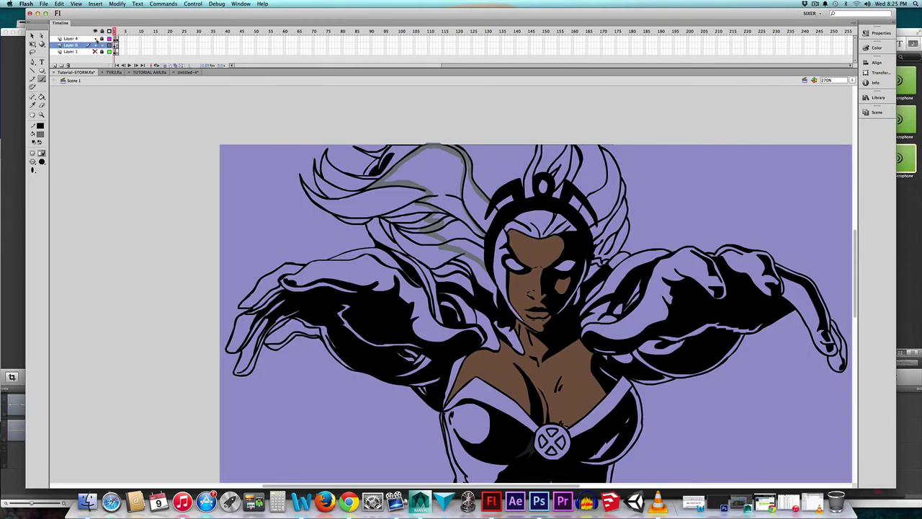
click(95, 38)
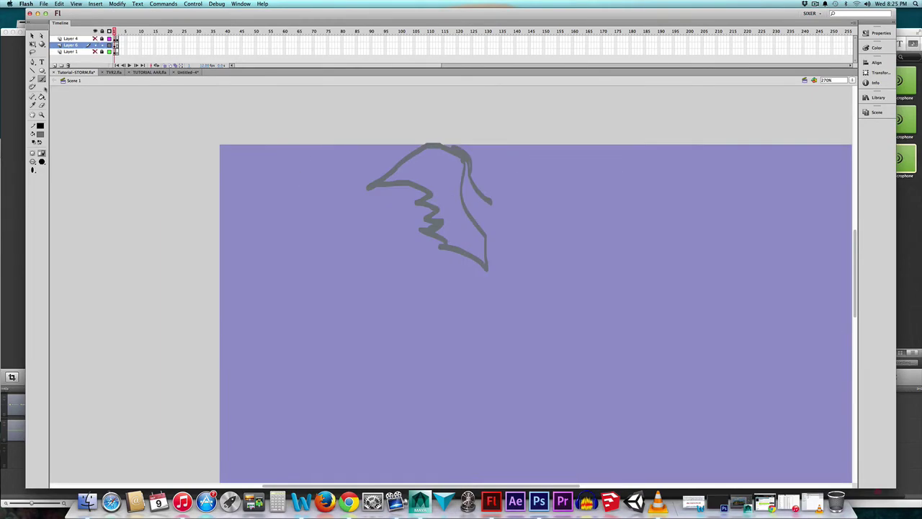
click(42, 97)
click(439, 155)
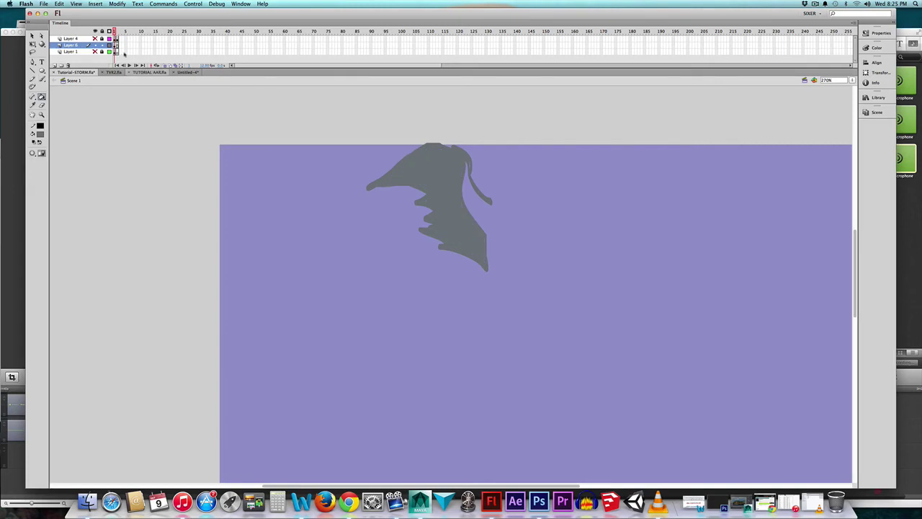
click(94, 38)
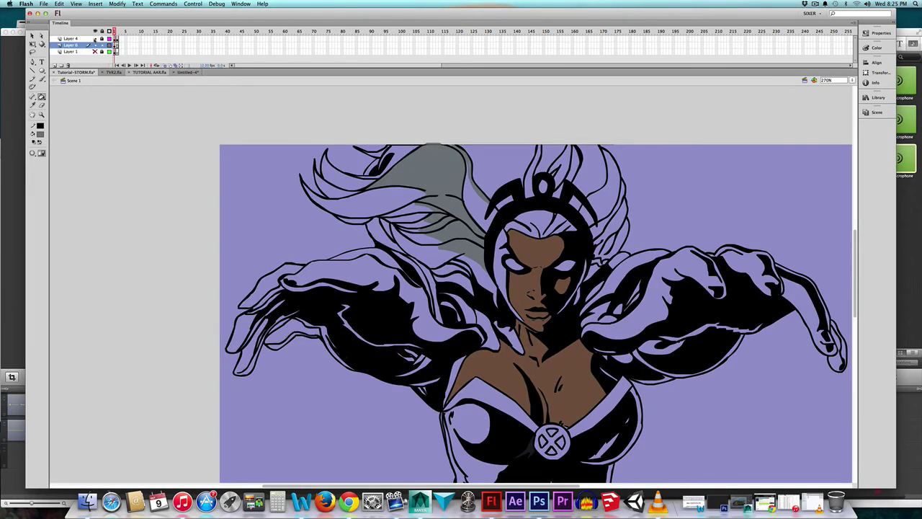
click(94, 51)
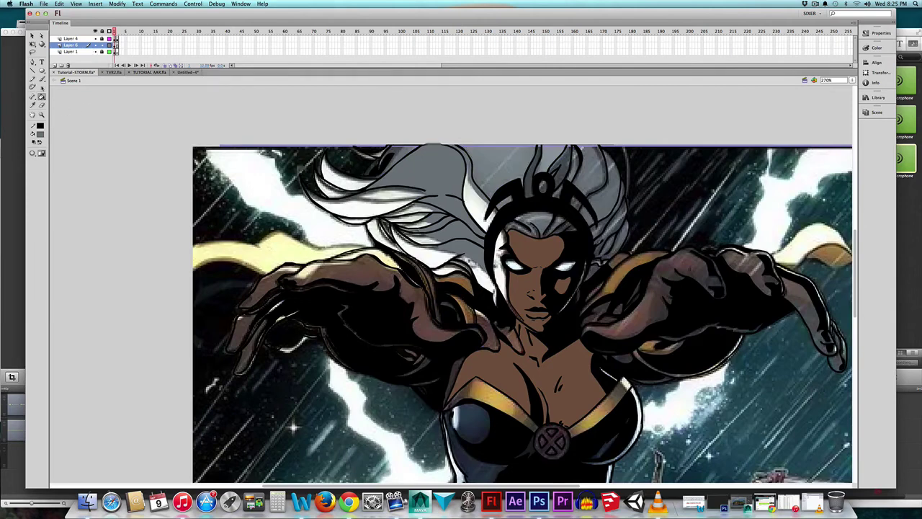
Set the Brush to a smaller size and white fill colour.
click(42, 78)
click(32, 170)
click(47, 188)
drag(400, 227, 432, 245)
click(40, 133)
click(33, 189)
Outline a white highlight along the left hair strand with the reference image hidden.
click(94, 51)
click(95, 52)
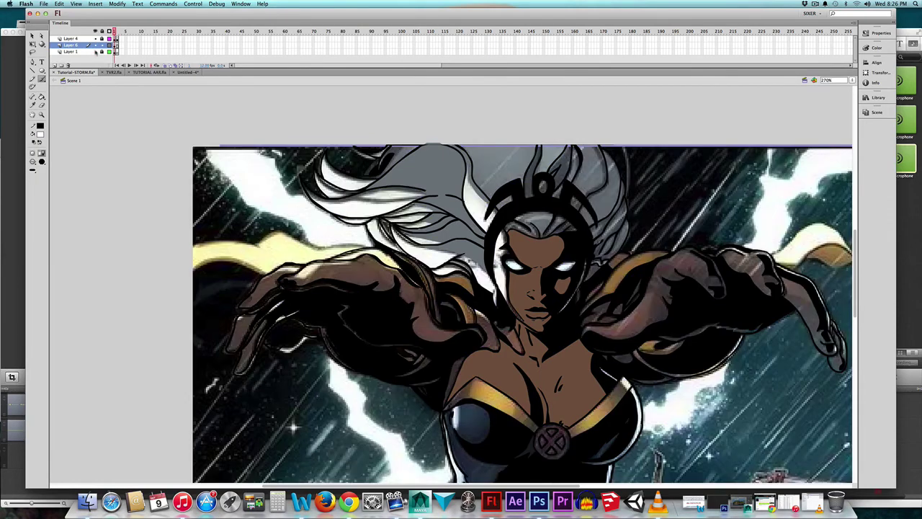
click(95, 51)
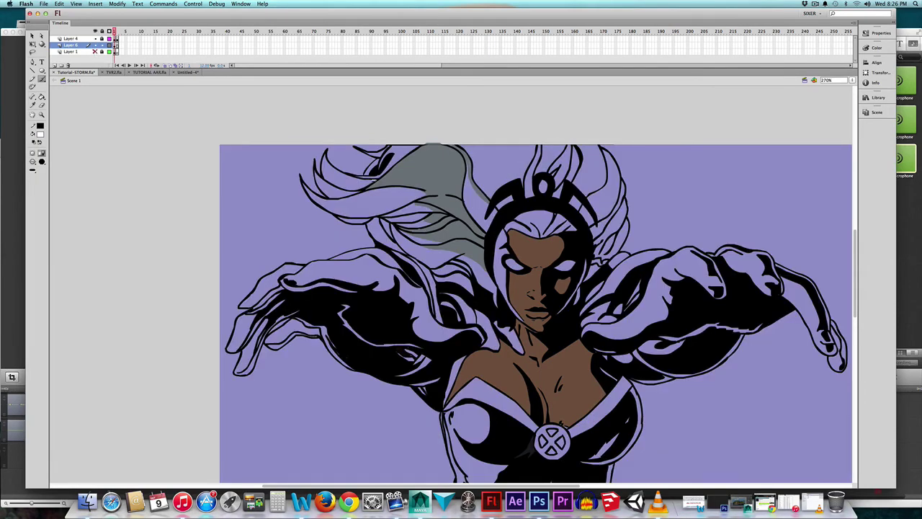
mouse_move(372, 180)
mouse_down()
mouse_move(328, 167)
mouse_move(326, 153)
mouse_move(319, 182)
mouse_move(332, 199)
mouse_move(311, 193)
mouse_move(375, 220)
mouse_up()
mouse_move(372, 217)
mouse_down()
mouse_move(381, 240)
mouse_move(434, 267)
mouse_move(459, 254)
mouse_up()
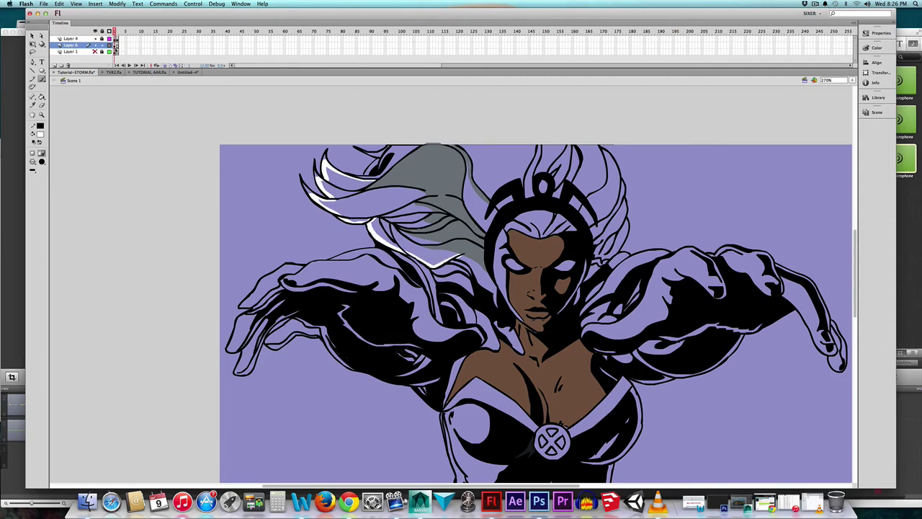
Hide the line art and fill the white highlight outline solid with the Paint Bucket.
click(95, 45)
click(95, 46)
click(95, 51)
click(95, 51)
click(95, 38)
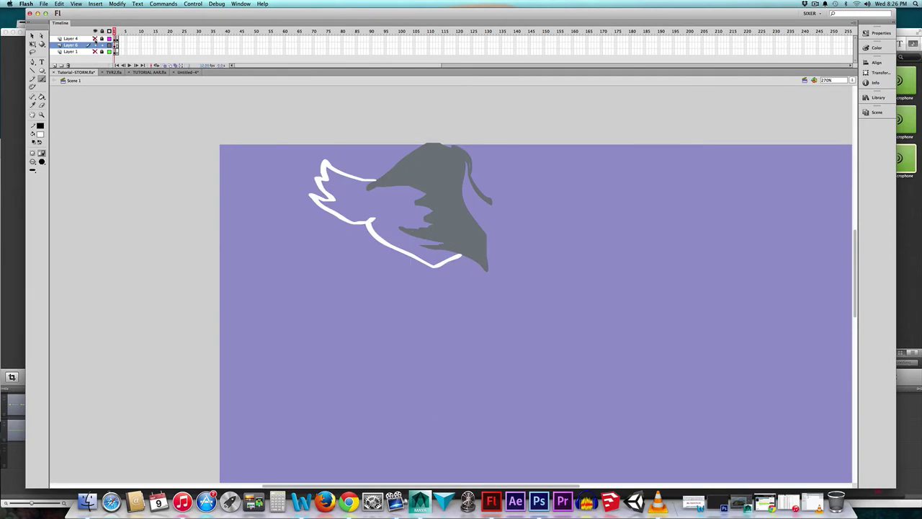
click(41, 97)
click(397, 210)
click(95, 38)
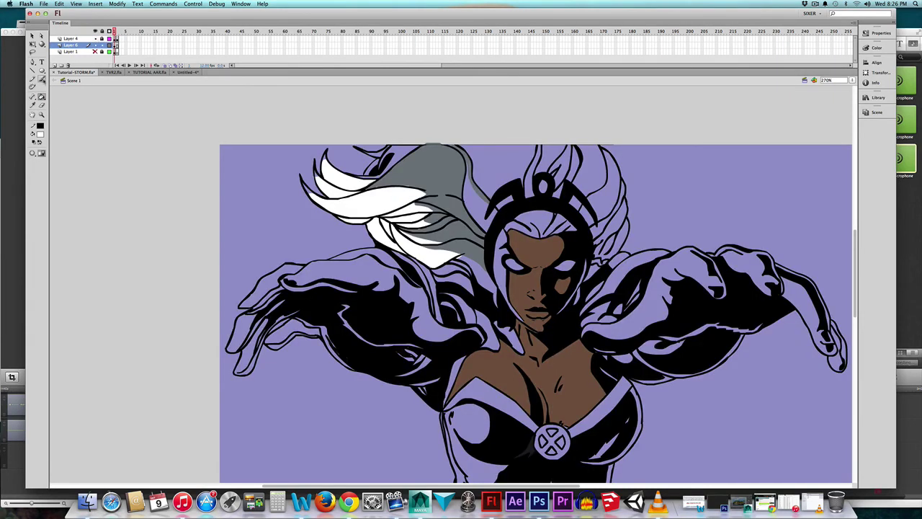
Touch up the white hair tip using a different brush shape and size.
click(41, 79)
click(32, 171)
click(45, 180)
click(41, 162)
click(57, 193)
click(326, 156)
Sample the hair grey, undo a trial grey stroke over the outline, and switch to a flat bar brush.
drag(315, 172, 319, 178)
key(i)
click(407, 172)
key(b)
drag(387, 186, 400, 184)
key(super+z)
click(32, 170)
click(47, 185)
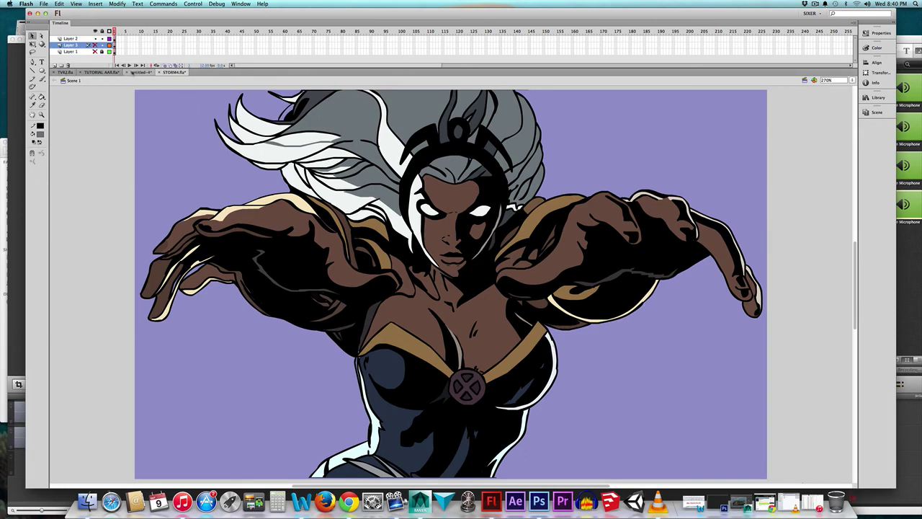
Switch to the TUTORIAL AAR.fla document showing the 'ILLUSTRATING W/ THE PAINTBRUSH' title card.
click(101, 73)
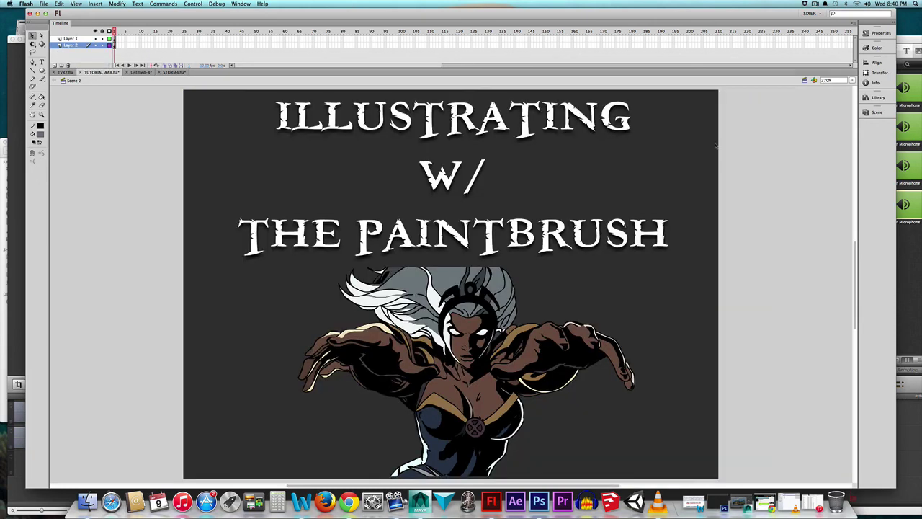